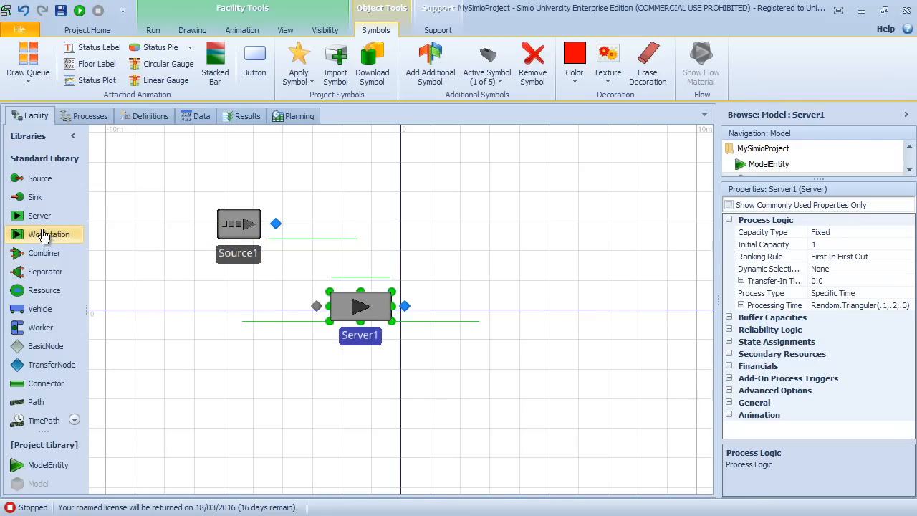
Step: Place a Sink to the upper right of Server1 and link Source1 to Server1 and Server1 to Sink1 with paths
{"action": "left_click_drag", "start_coordinate": [36, 197], "coordinate": [514, 223]}
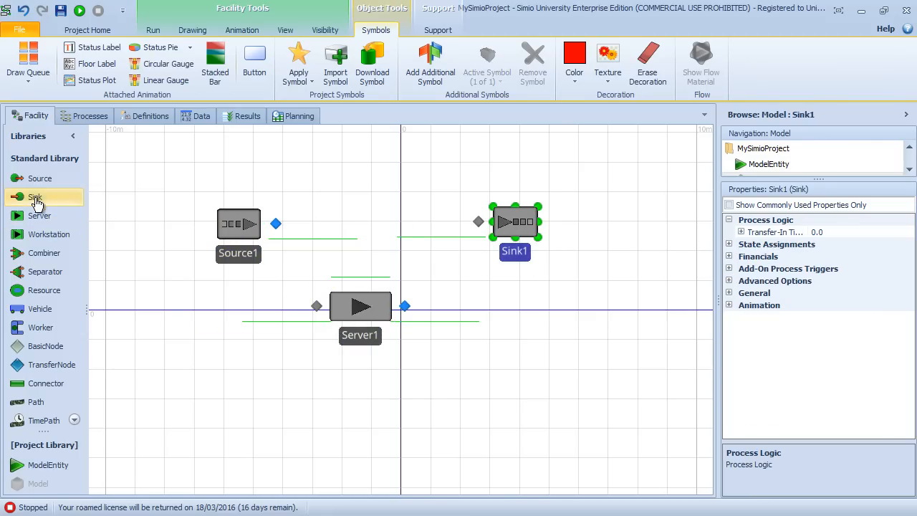
{"action": "left_click", "coordinate": [62, 389]}
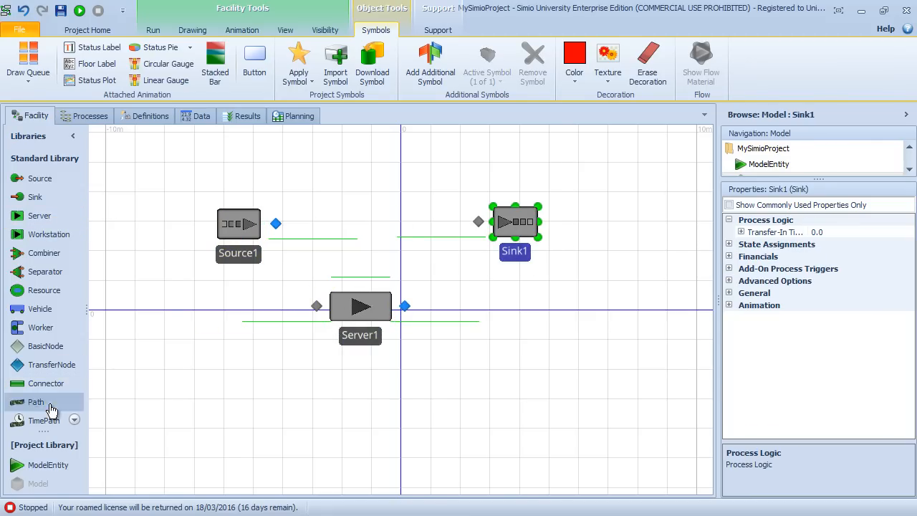
{"action": "left_click", "coordinate": [275, 224]}
{"action": "left_click", "coordinate": [316, 305]}
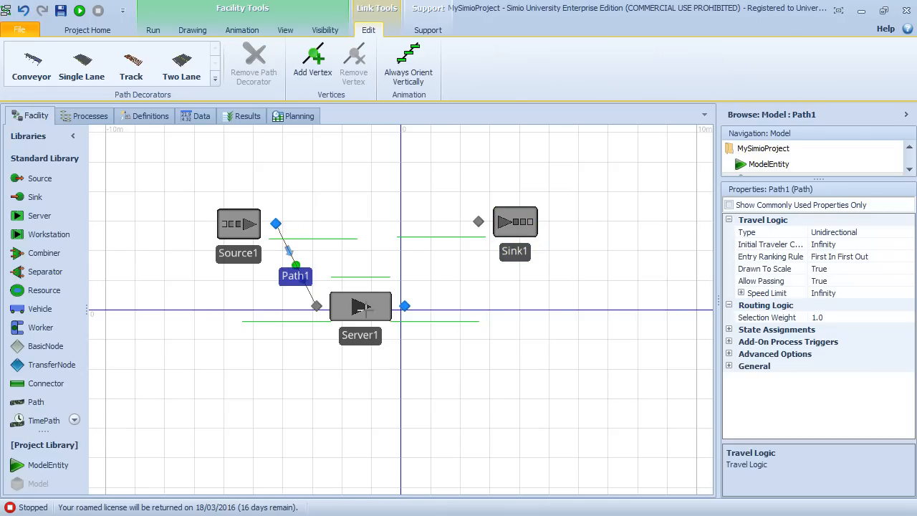
{"action": "left_click", "coordinate": [405, 306]}
{"action": "left_click", "coordinate": [479, 220]}
{"action": "key", "text": "Escape"}
Step: Place a ModelEntity just above Source1 and shift Sink1 slightly closer to Server1
{"action": "left_click_drag", "start_coordinate": [48, 465], "coordinate": [252, 179]}
{"action": "left_click_drag", "start_coordinate": [337, 196], "coordinate": [319, 249]}
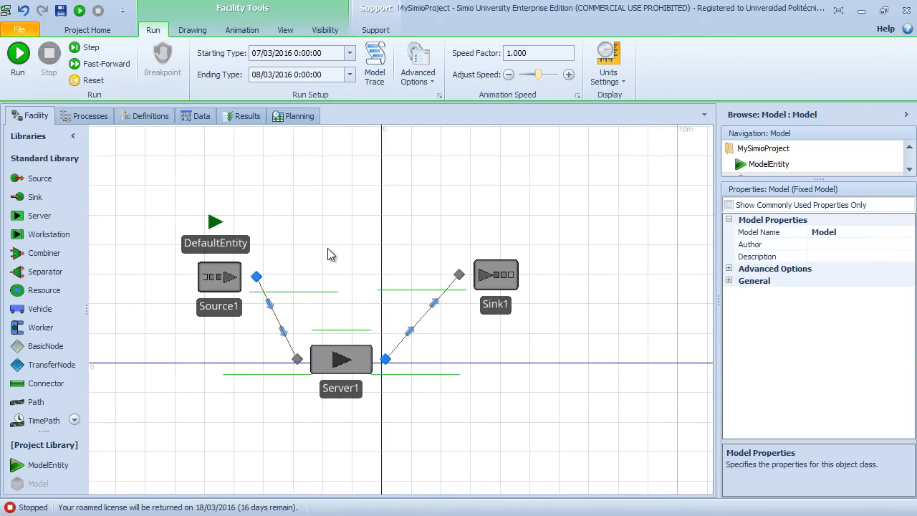
{"action": "left_click_drag", "start_coordinate": [494, 281], "coordinate": [485, 276]}
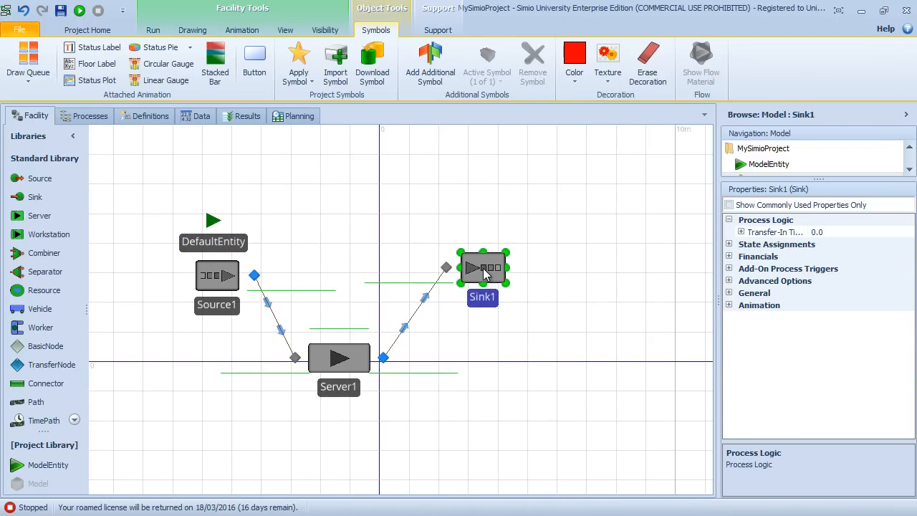
Step: Enlarge the project navigation area to reveal Model, and review the properties of Source1 and of Model
{"action": "left_click_drag", "start_coordinate": [822, 179], "coordinate": [822, 245]}
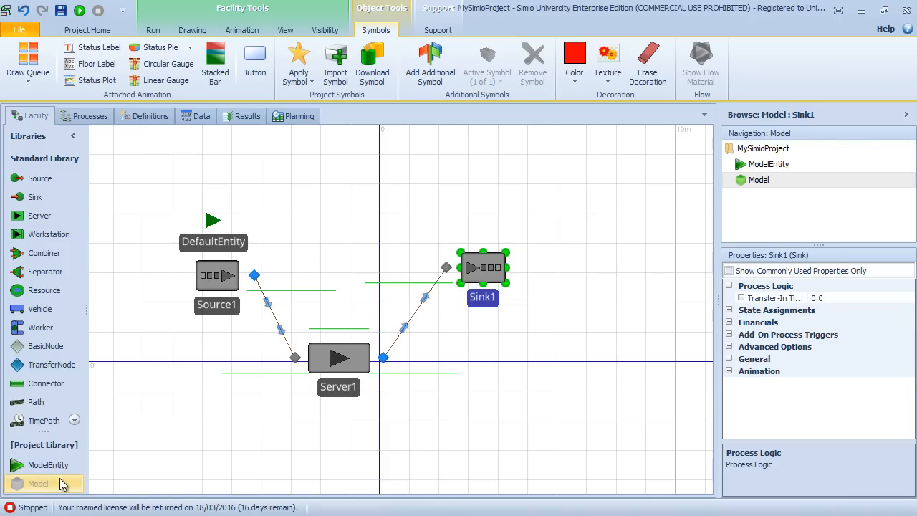
{"action": "left_click", "coordinate": [230, 279]}
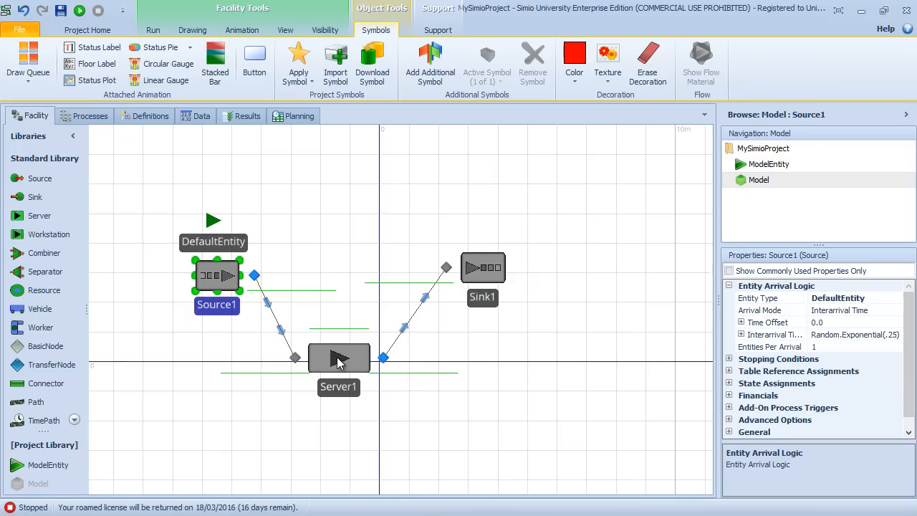
{"action": "left_click", "coordinate": [331, 227]}
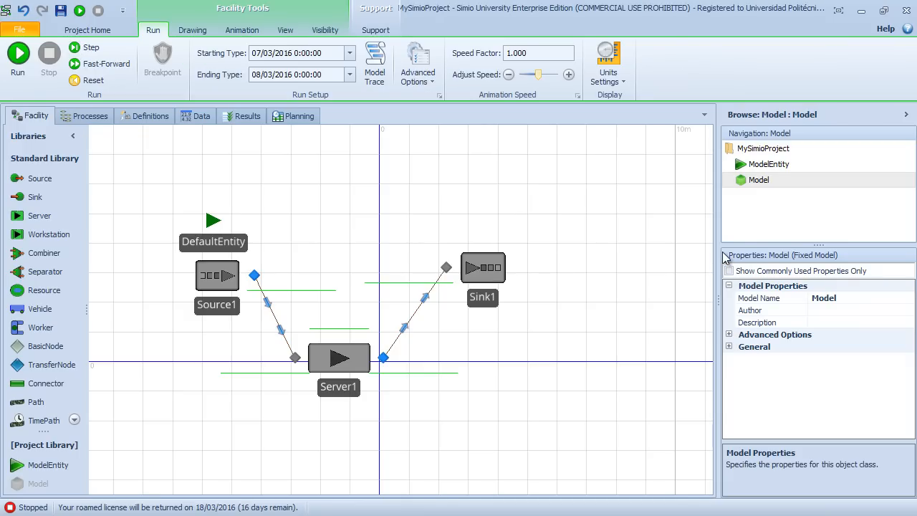
{"action": "right_click", "coordinate": [766, 187]}
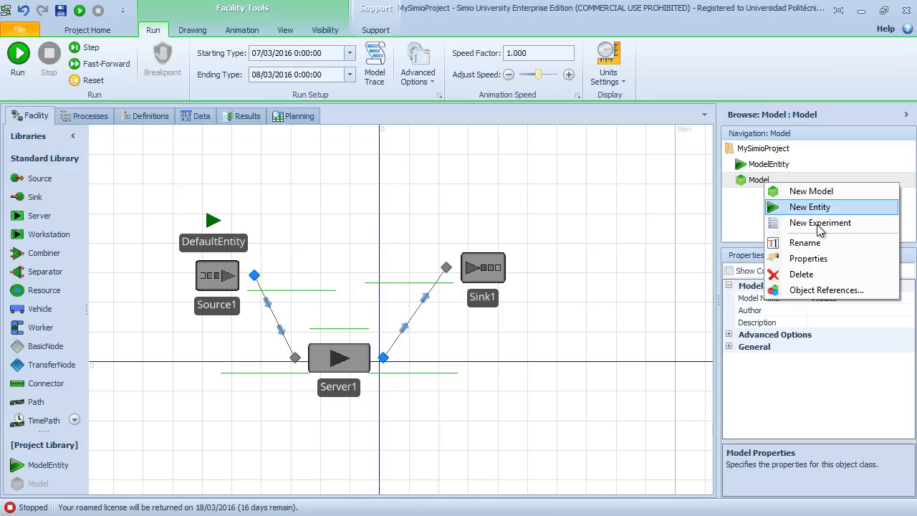
{"action": "left_click", "coordinate": [808, 259]}
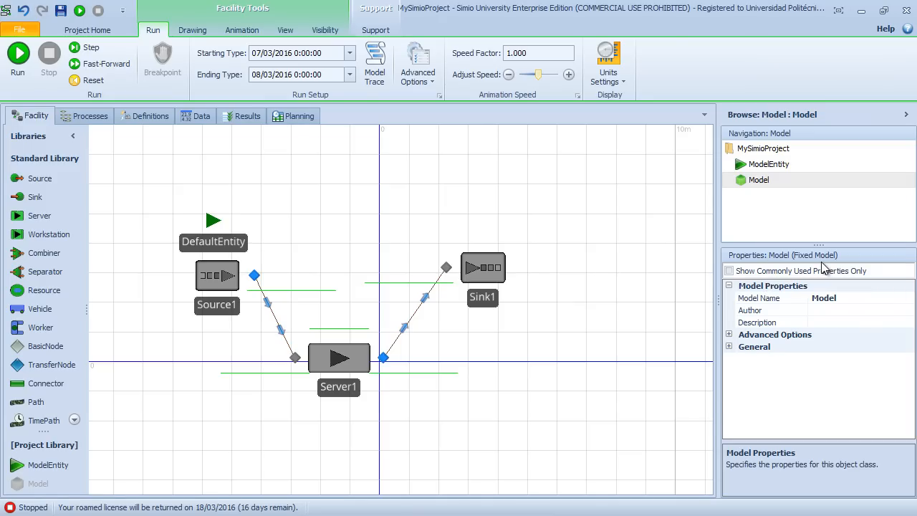
Step: Move Source1 and Sink1 slightly farther apart in the facility and display the properties of Model
{"action": "left_click_drag", "start_coordinate": [208, 275], "coordinate": [190, 277]}
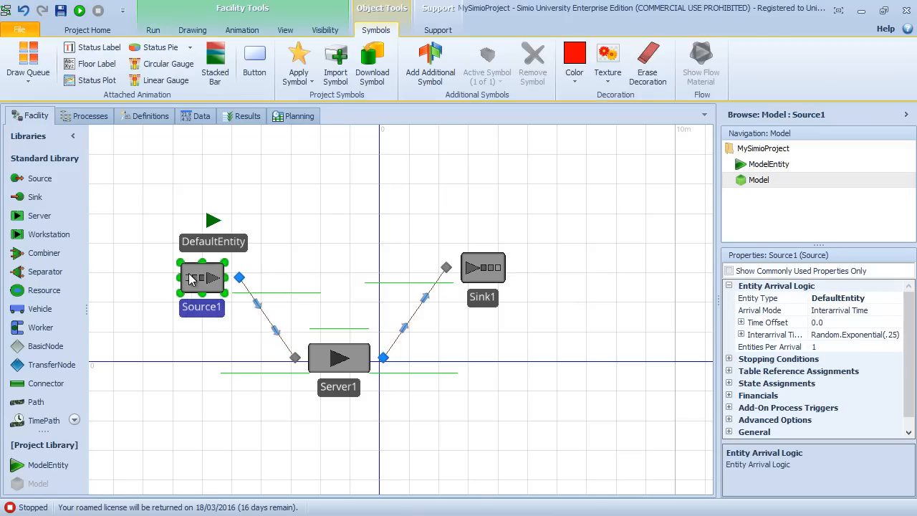
{"action": "left_click_drag", "start_coordinate": [493, 264], "coordinate": [503, 276]}
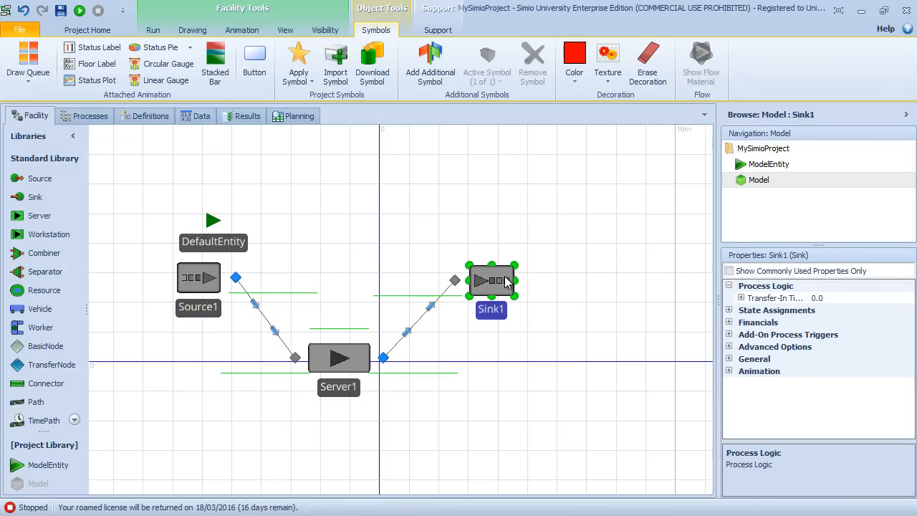
{"action": "right_click", "coordinate": [761, 180]}
{"action": "left_click", "coordinate": [813, 255]}
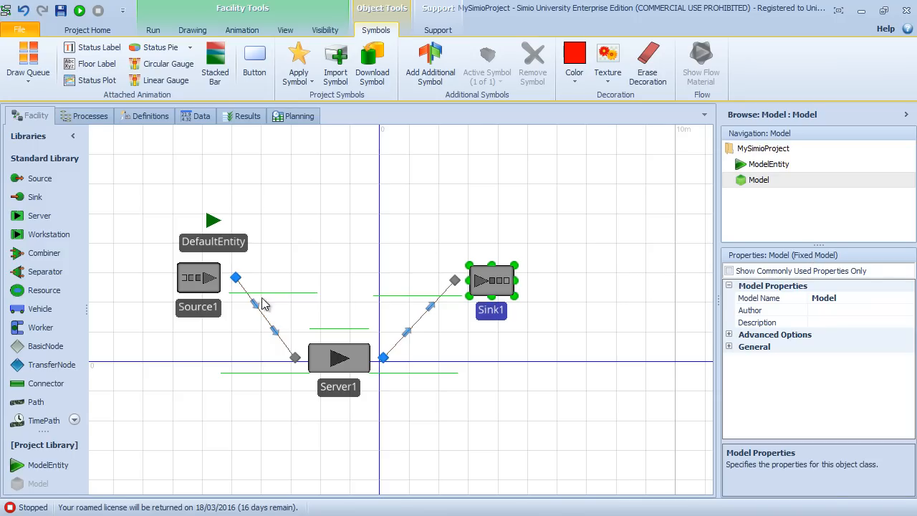
Step: Select Server1 and widen the properties area so its full Processing Time expression is readable
{"action": "left_click", "coordinate": [202, 285]}
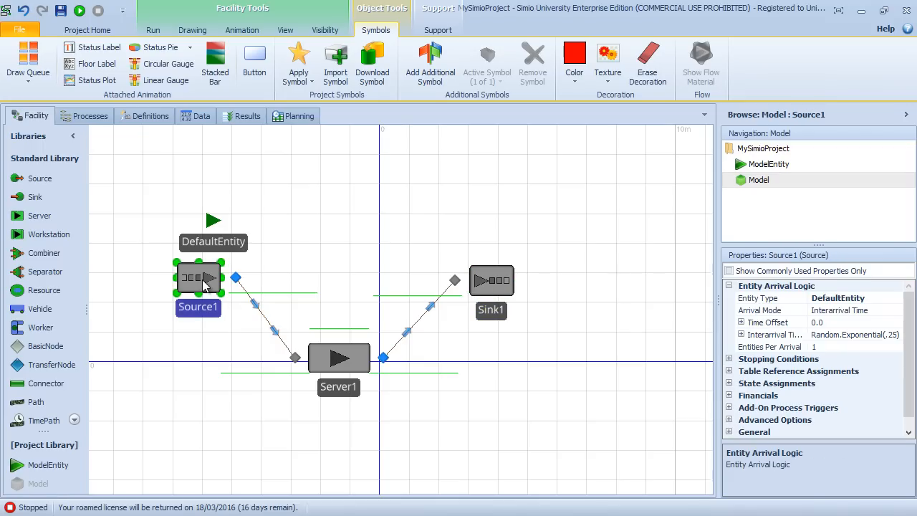
{"action": "left_click", "coordinate": [351, 366]}
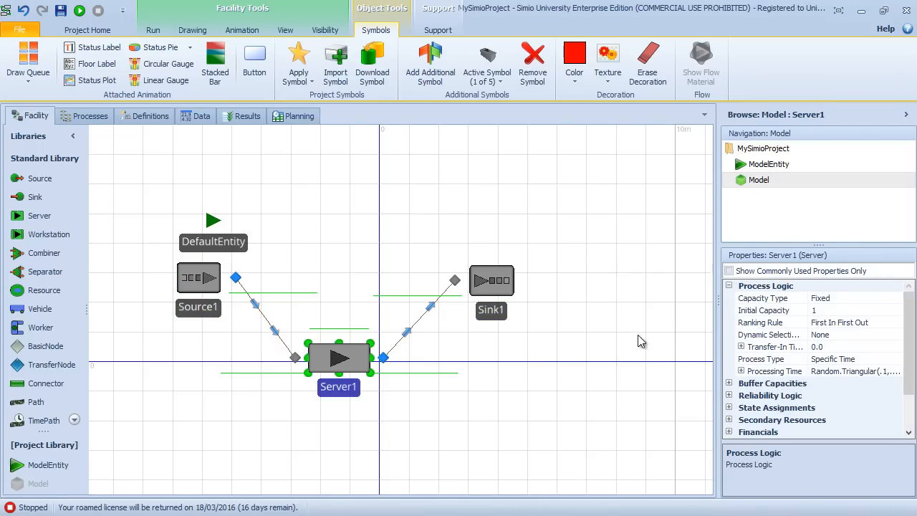
{"action": "left_click_drag", "start_coordinate": [719, 301], "coordinate": [598, 321]}
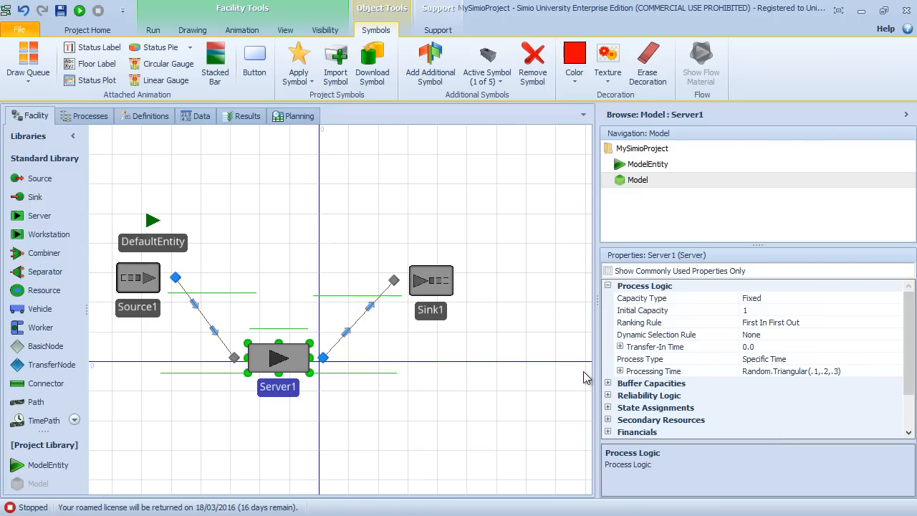
{"action": "left_click", "coordinate": [864, 373]}
{"action": "left_click_drag", "start_coordinate": [864, 373], "coordinate": [732, 372]}
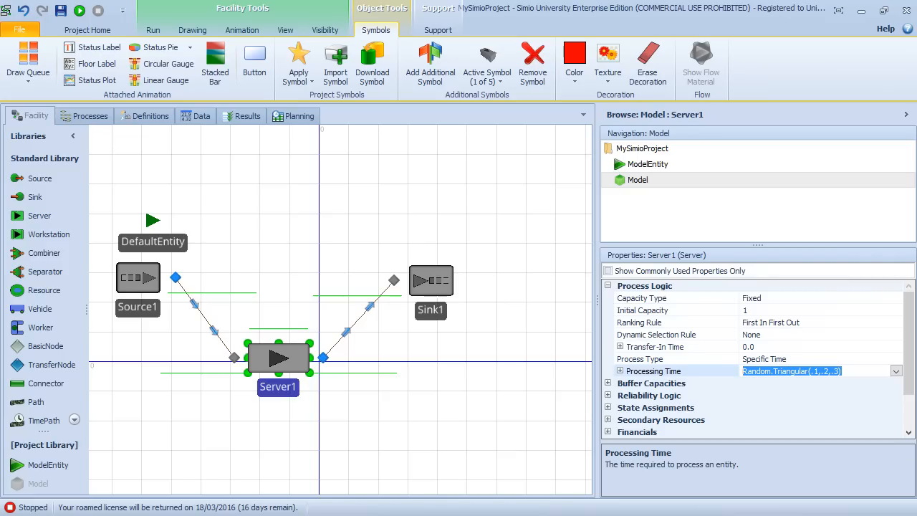
Step: Create a new referenced property named rpProcessingTimeServer1 for Server1's Processing Time
{"action": "right_click", "coordinate": [721, 379]}
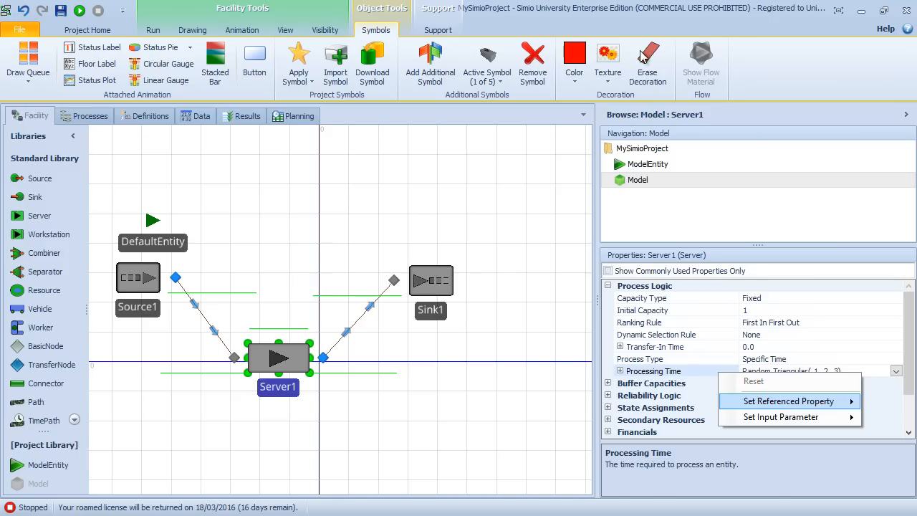
{"action": "left_click", "coordinate": [883, 10]}
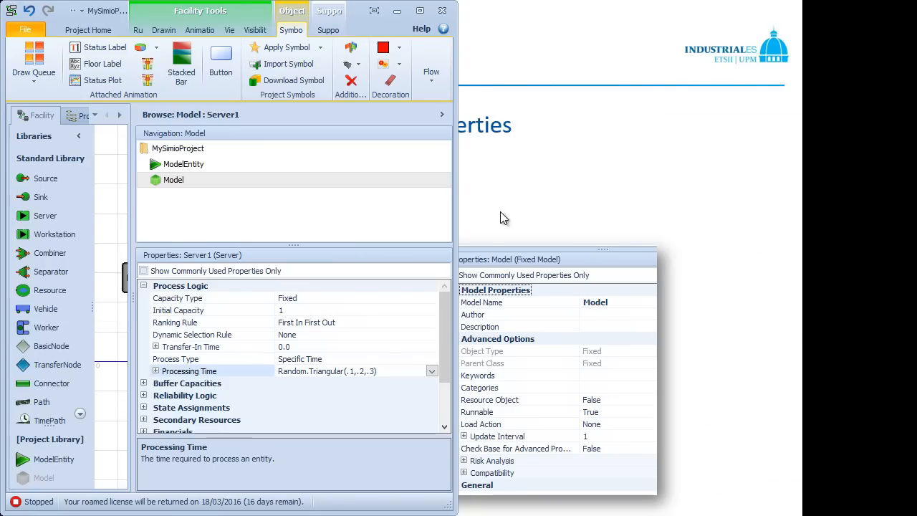
{"action": "right_click", "coordinate": [259, 373]}
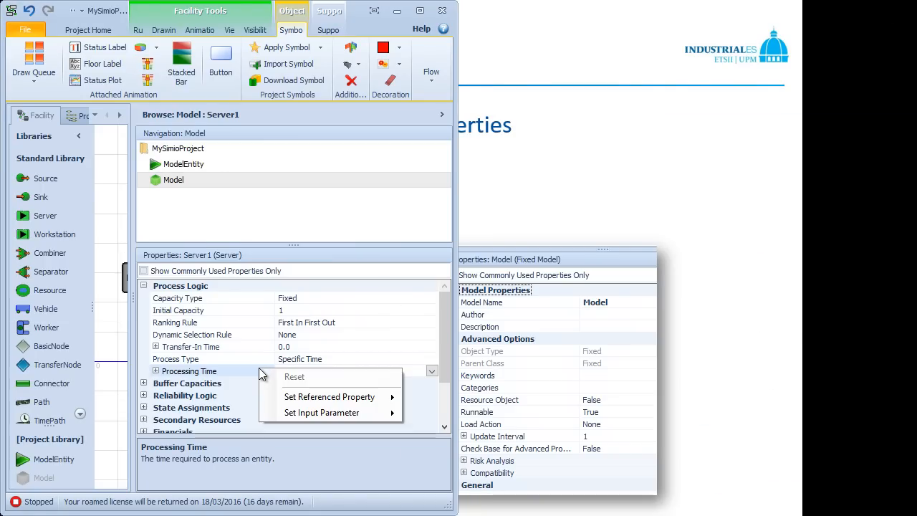
{"action": "mouse_move", "coordinate": [302, 399]}
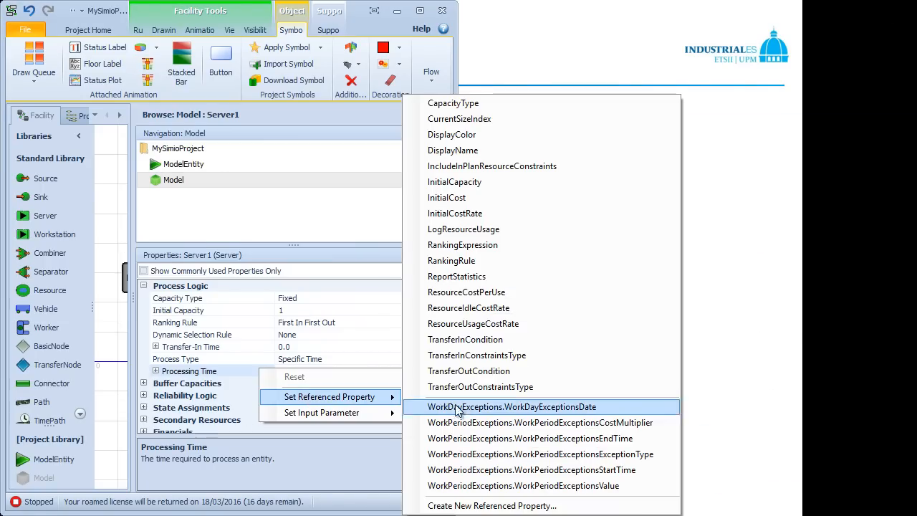
{"action": "left_click", "coordinate": [480, 506]}
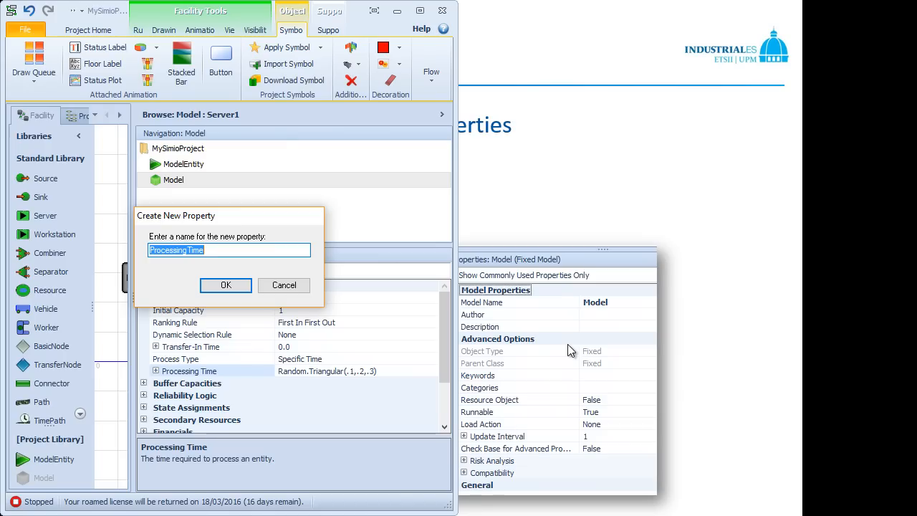
{"action": "type", "text": "rp"}
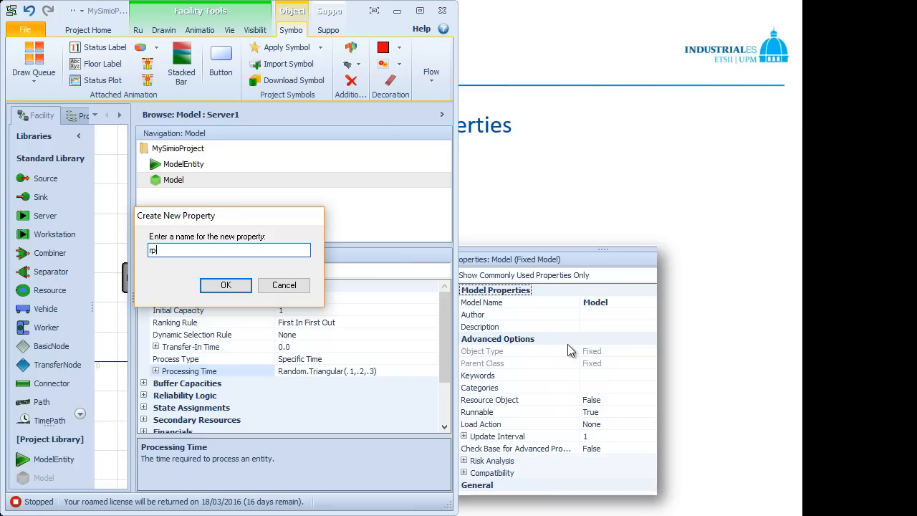
{"action": "type", "text": "ProcessingTimeServer1"}
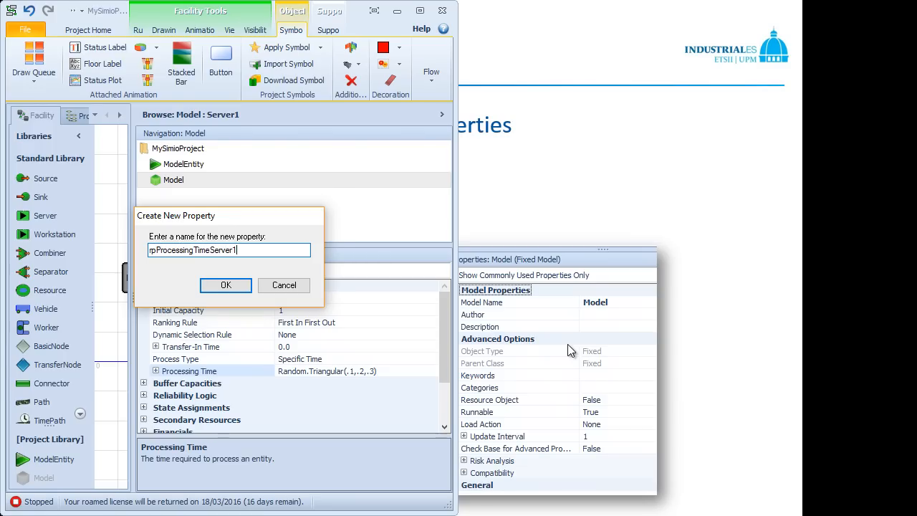
{"action": "key", "text": "Return"}
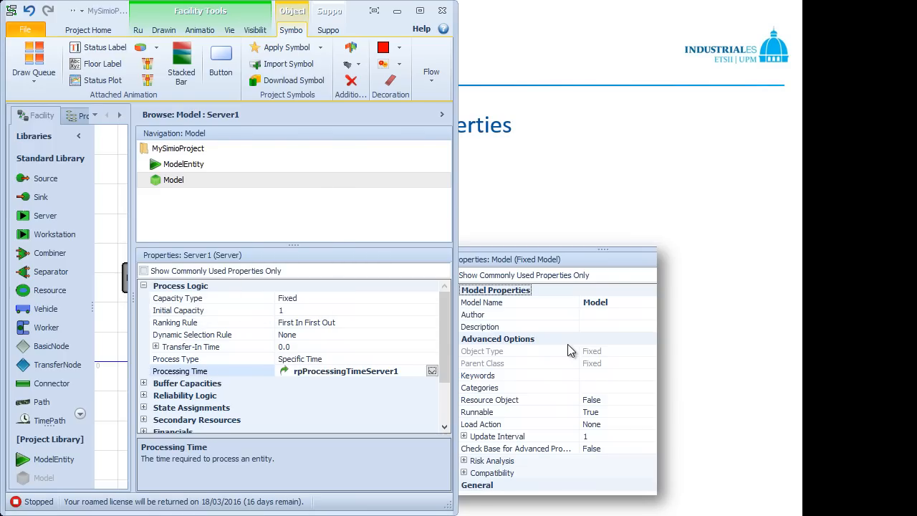
{"action": "left_click", "coordinate": [420, 11]}
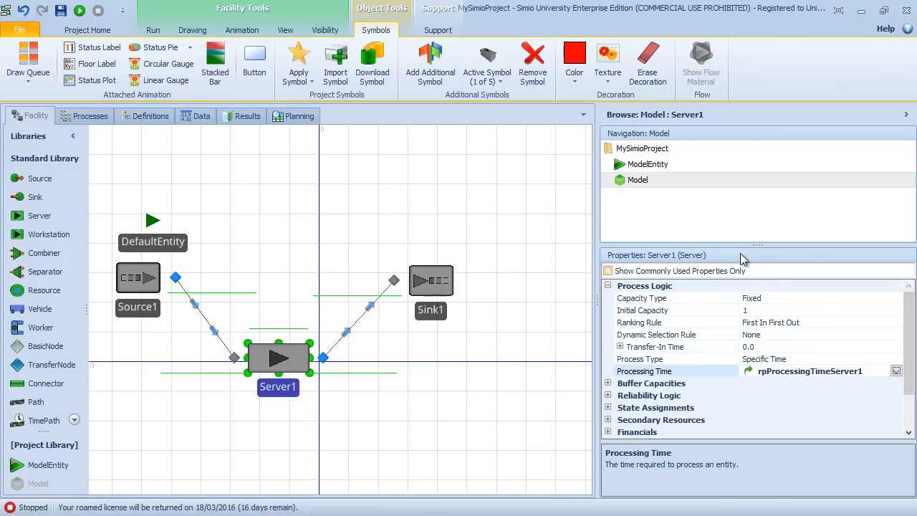
Step: In Model's properties, expand the General controls and set rpProcessingTimeServer1 to 5
{"action": "right_click", "coordinate": [645, 181]}
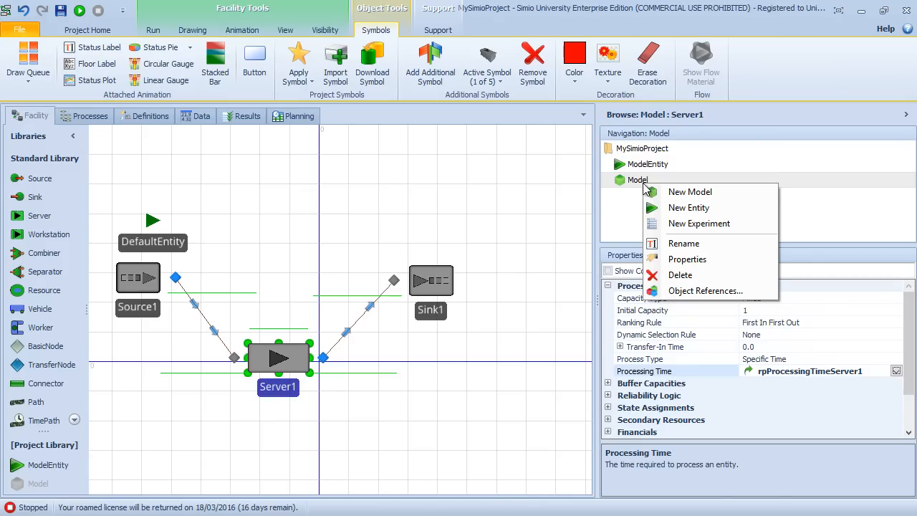
{"action": "left_click", "coordinate": [689, 260]}
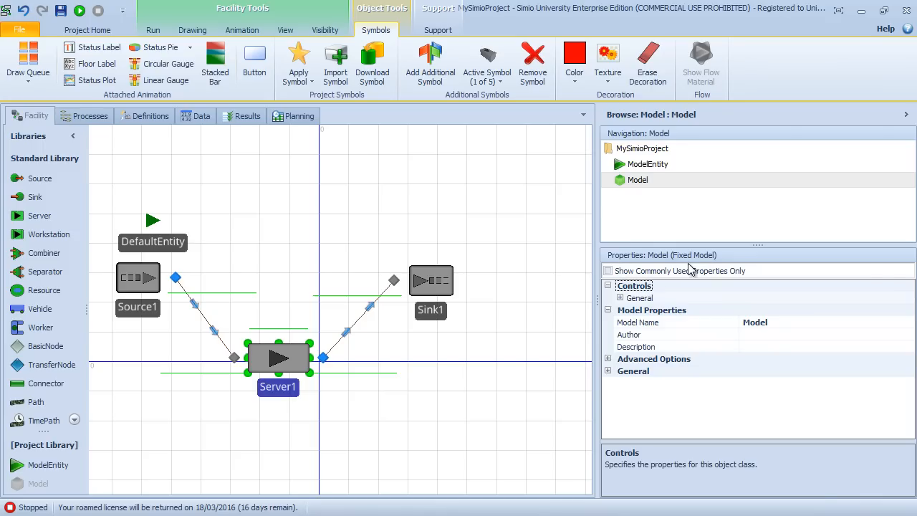
{"action": "left_click", "coordinate": [620, 299]}
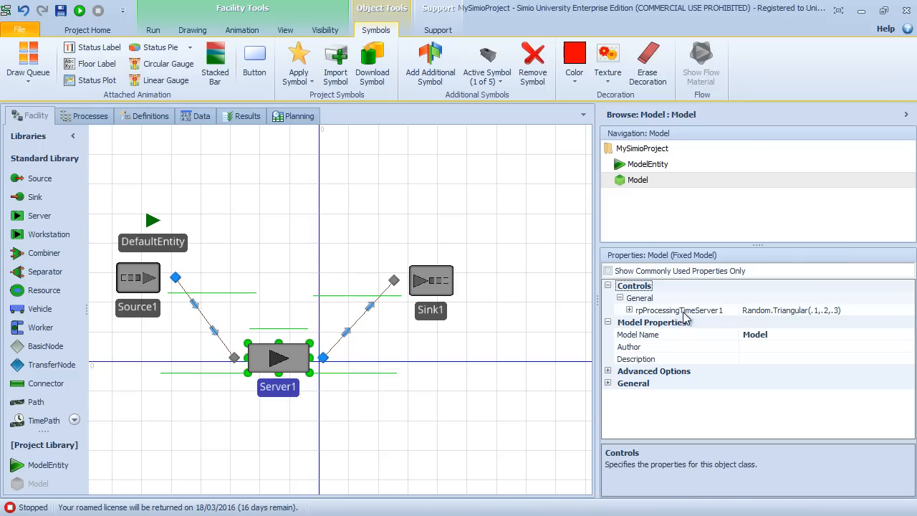
{"action": "left_click", "coordinate": [851, 310]}
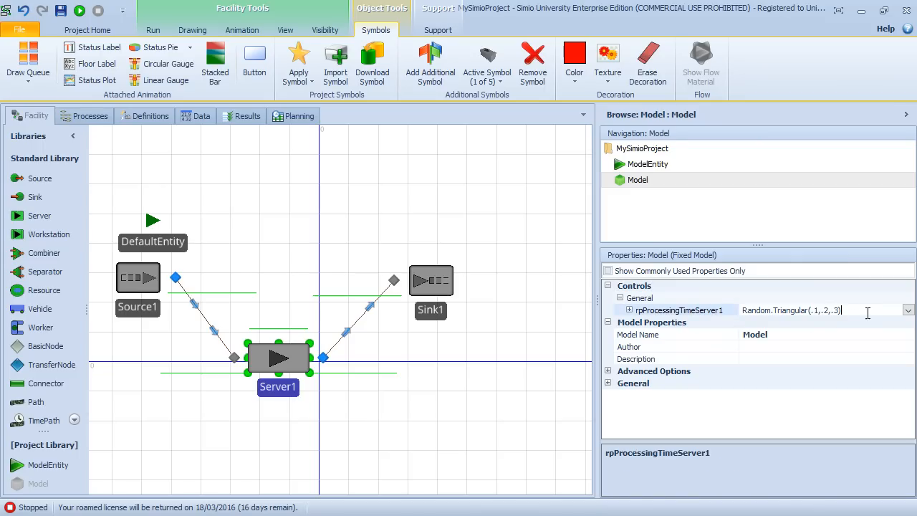
{"action": "left_click", "coordinate": [851, 310]}
{"action": "type", "text": "5"}
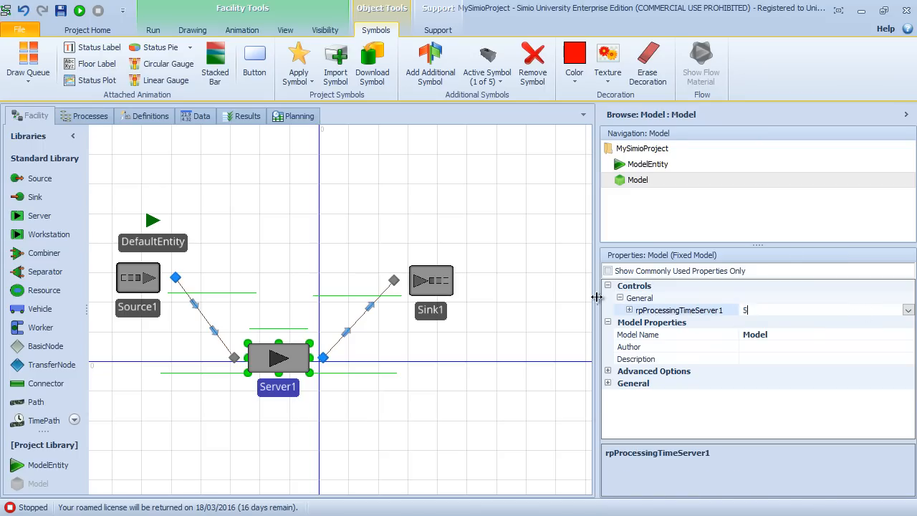
{"action": "key", "text": "Return"}
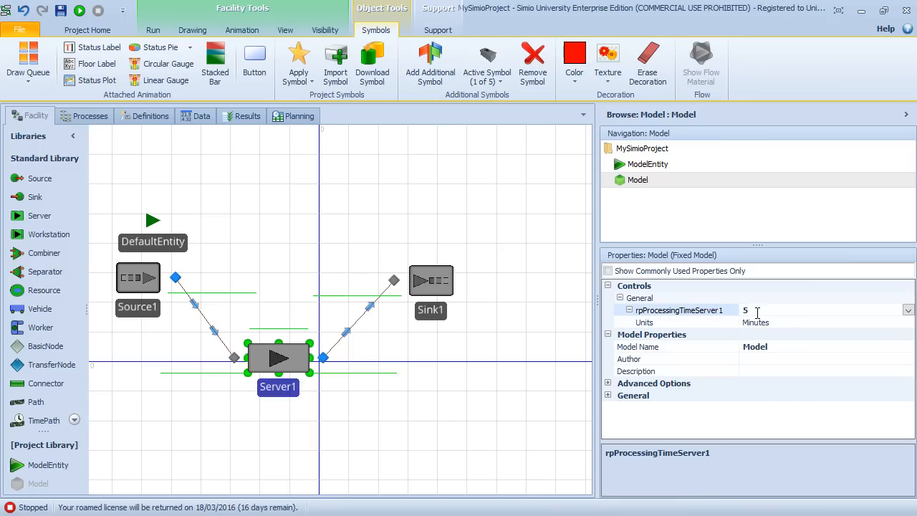
Step: Check Server1's Processing Time reference, and examine Model's property definitions with the inherited properties expanded
{"action": "left_click", "coordinate": [290, 362]}
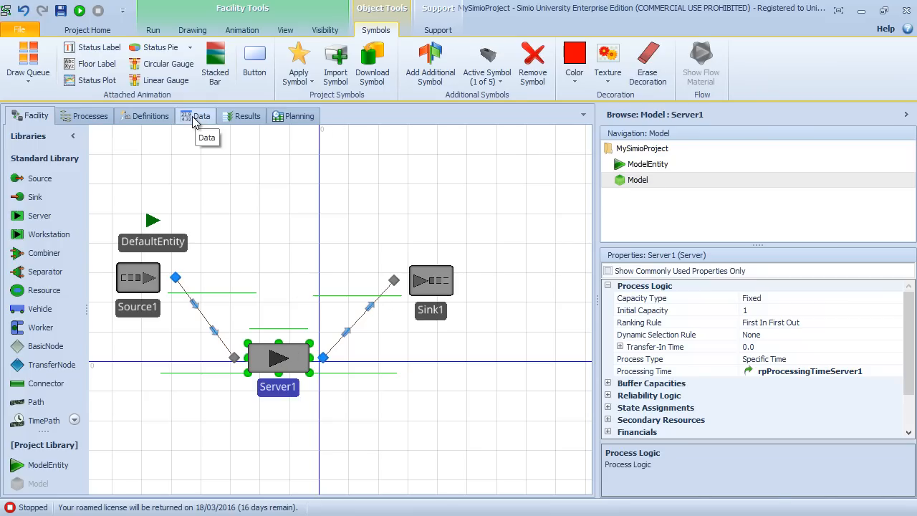
{"action": "left_click", "coordinate": [147, 119]}
{"action": "left_click", "coordinate": [36, 219]}
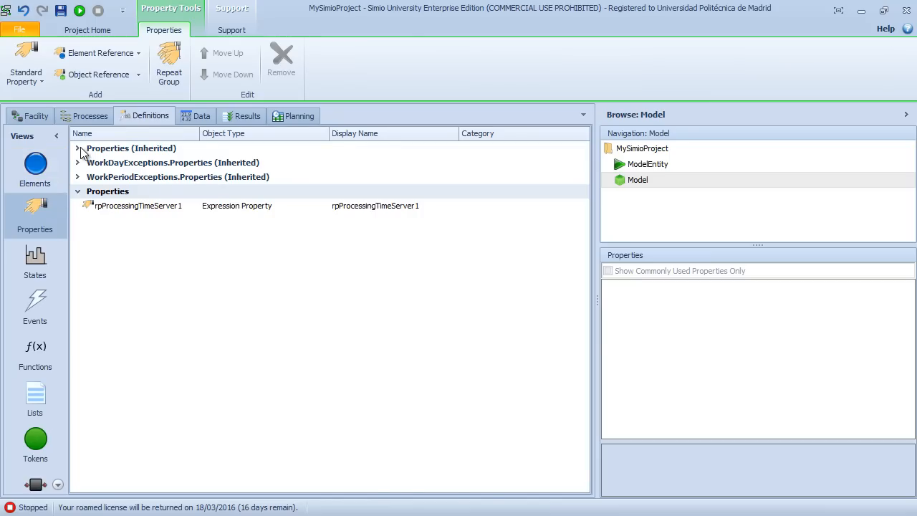
{"action": "left_click", "coordinate": [78, 149]}
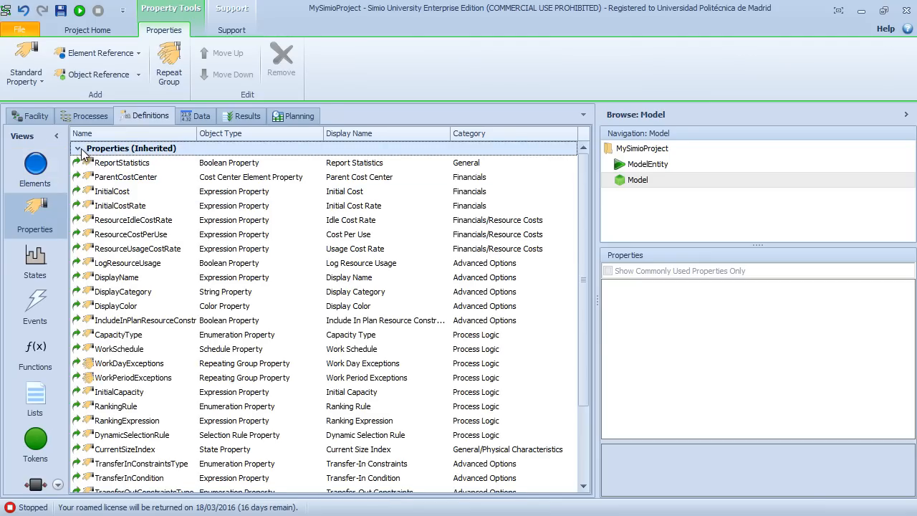
Step: Collapse the inherited properties, select the rpProcessingTimeServer1 property definition and enlarge the area showing its settings
{"action": "left_click", "coordinate": [78, 149]}
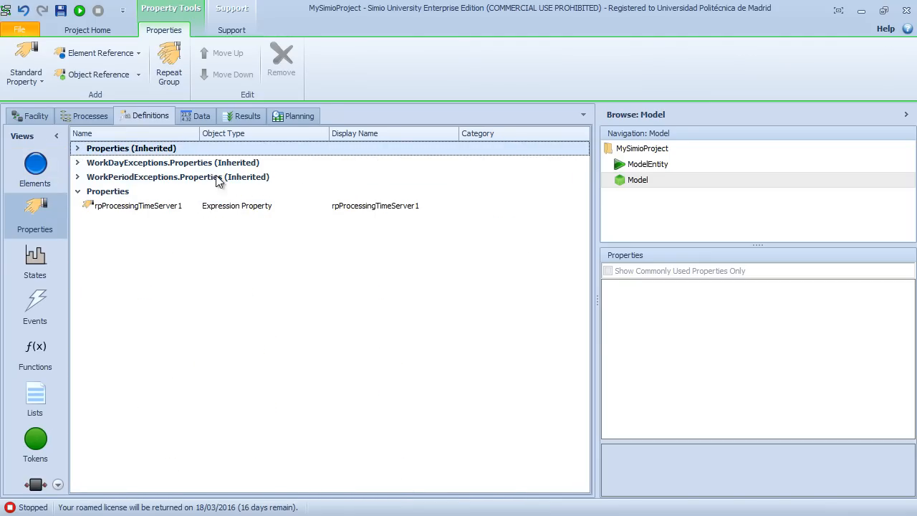
{"action": "left_click", "coordinate": [146, 208]}
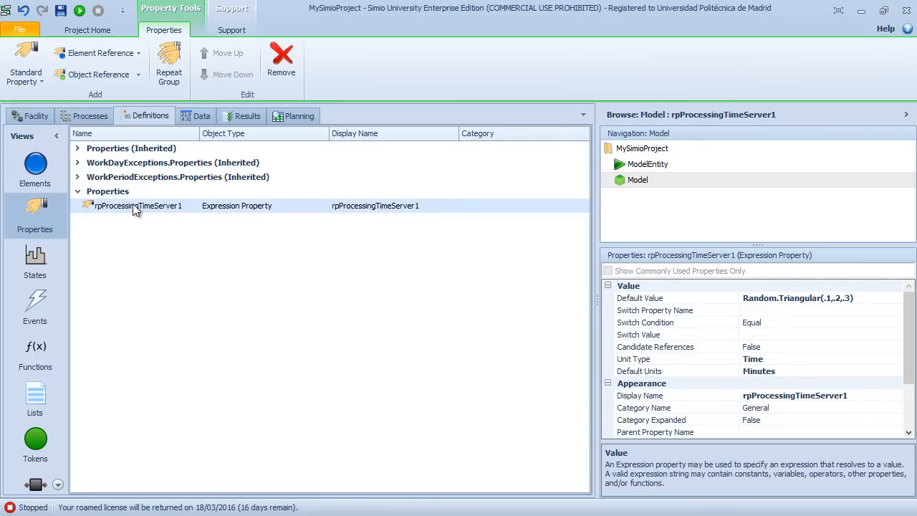
{"action": "left_click_drag", "start_coordinate": [729, 247], "coordinate": [731, 212]}
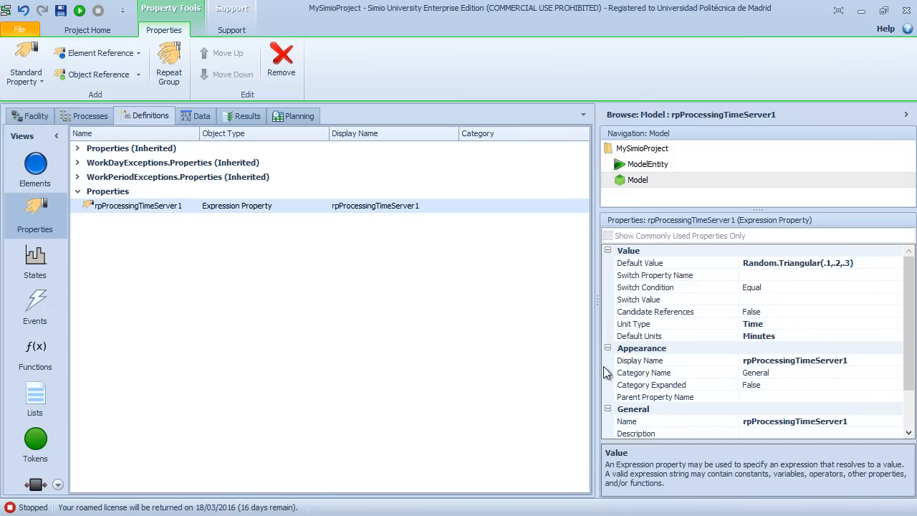
Step: Change the display name of rpProcessingTimeServer1 to "Processing Time Server1"
{"action": "left_click", "coordinate": [859, 360]}
{"action": "key", "text": "Home"}
{"action": "key", "text": "Delete"}
{"action": "key", "text": "Delete"}
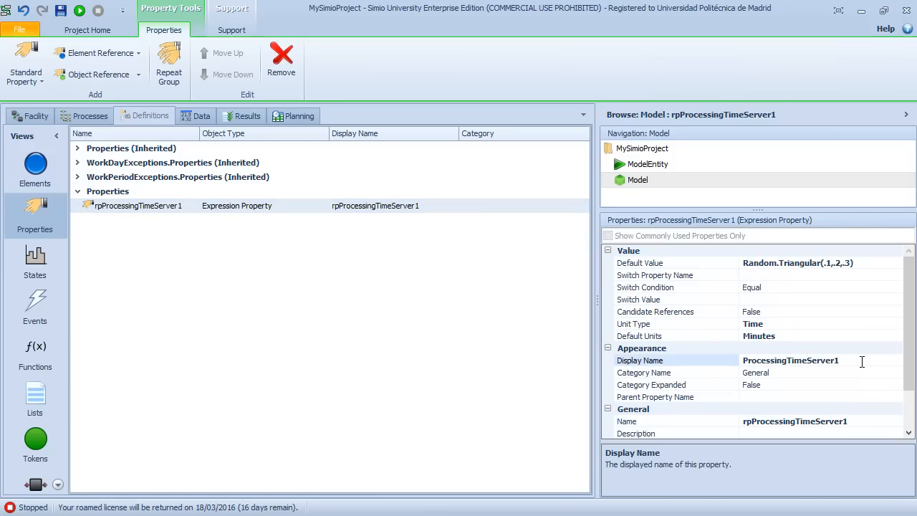
{"action": "key", "text": "Right"}
{"action": "key", "text": "Right"}
{"action": "key", "text": "Right"}
{"action": "key", "text": "Right"}
{"action": "key", "text": "BackSpace"}
{"action": "type", "text": "1"}
Step: Compare the property's Name with its Display Name, and check how Model's controls and Server1's Processing Time refer to it in the Facility view
{"action": "left_click", "coordinate": [860, 421]}
{"action": "left_click", "coordinate": [860, 420]}
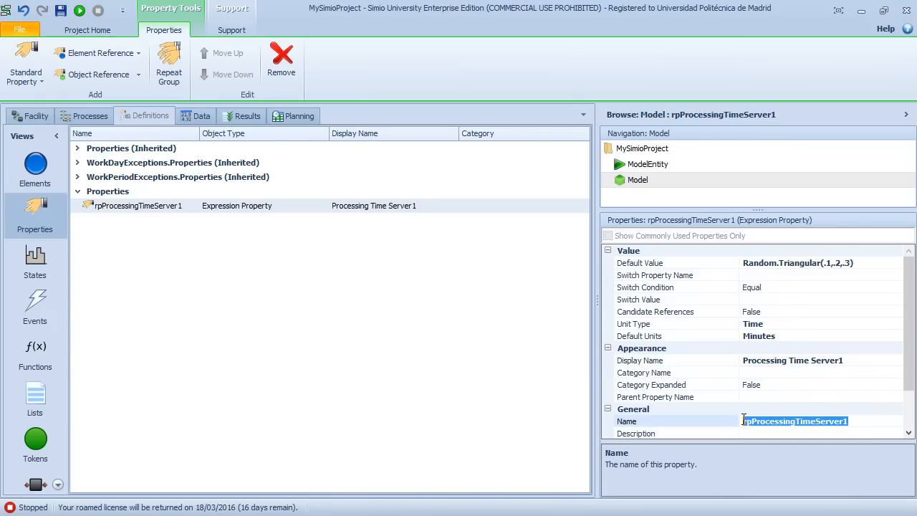
{"action": "left_click", "coordinate": [850, 363]}
{"action": "left_click_drag", "start_coordinate": [861, 362], "coordinate": [717, 363]}
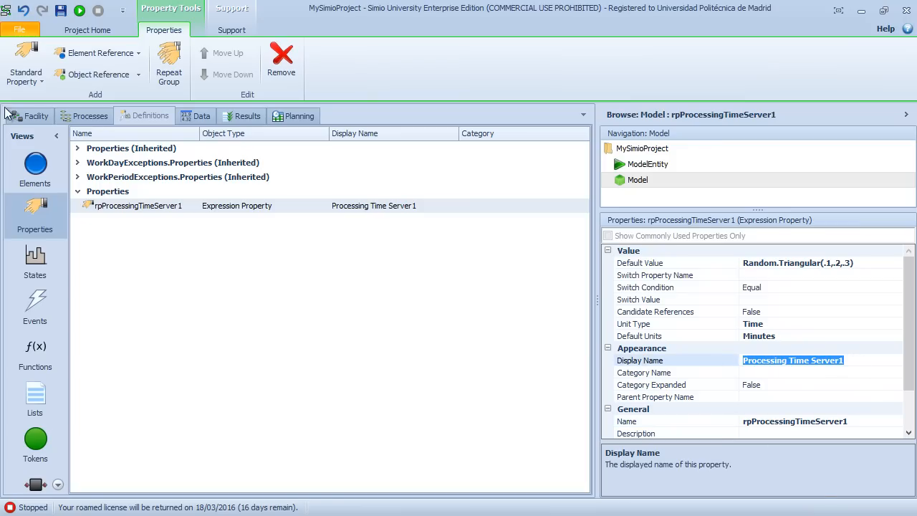
{"action": "left_click", "coordinate": [31, 119]}
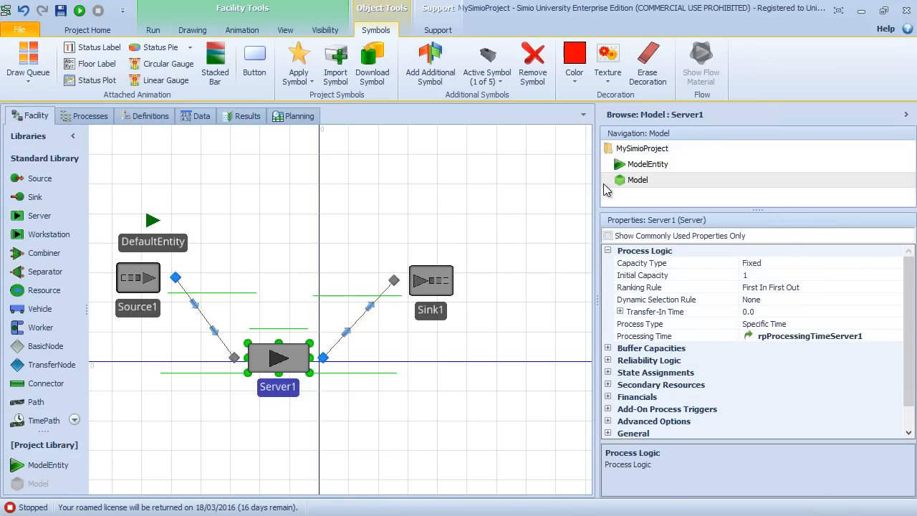
{"action": "left_click", "coordinate": [426, 233]}
{"action": "left_click_drag", "start_coordinate": [426, 227], "coordinate": [454, 226]}
{"action": "left_click_drag", "start_coordinate": [354, 207], "coordinate": [278, 198]}
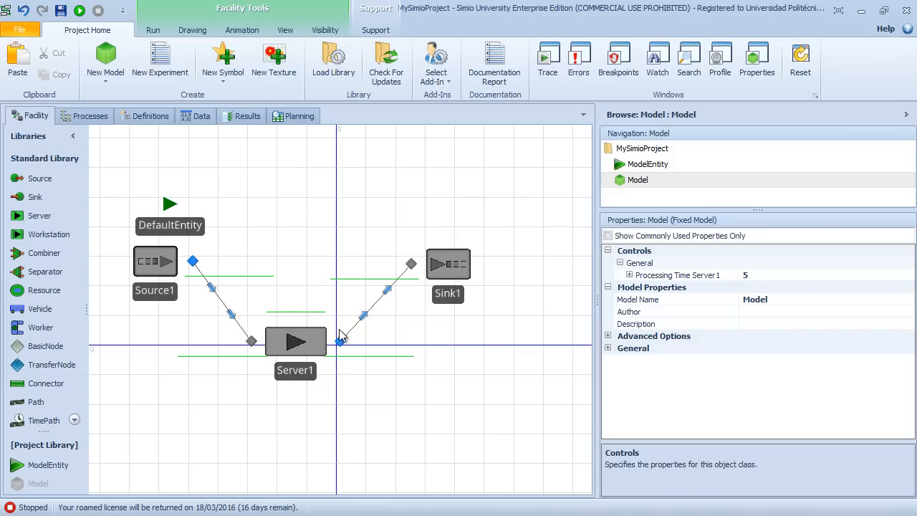
{"action": "left_click", "coordinate": [304, 348]}
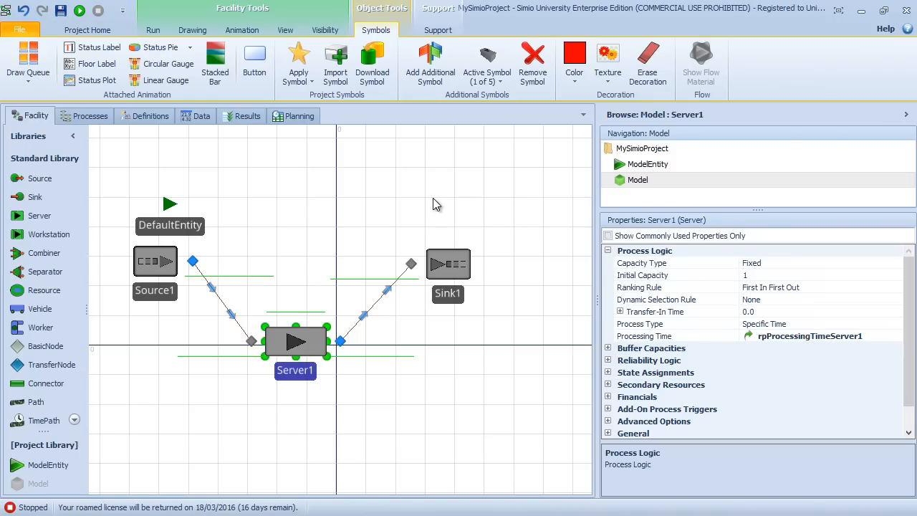
Step: In Model's properties, set the Processing Time Server1 control to random.exponential(.5)
{"action": "right_click", "coordinate": [633, 183]}
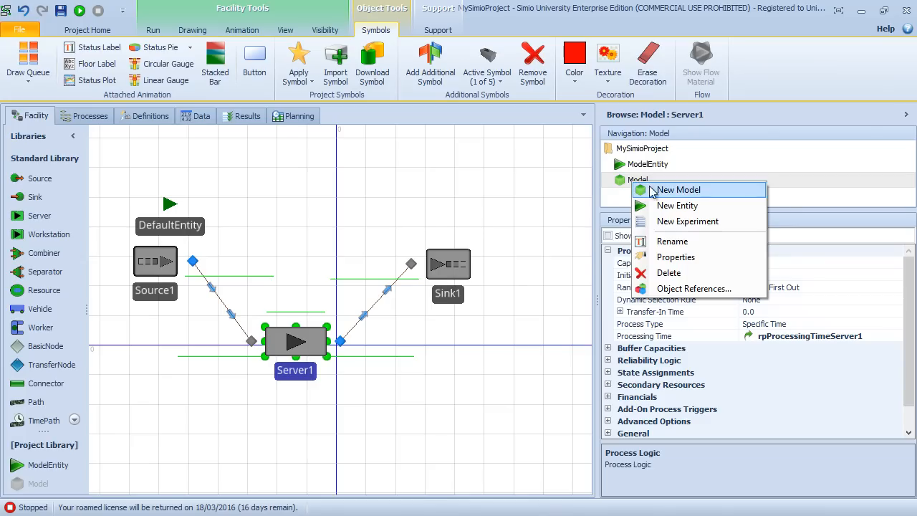
{"action": "left_click", "coordinate": [692, 258]}
{"action": "left_click", "coordinate": [761, 275]}
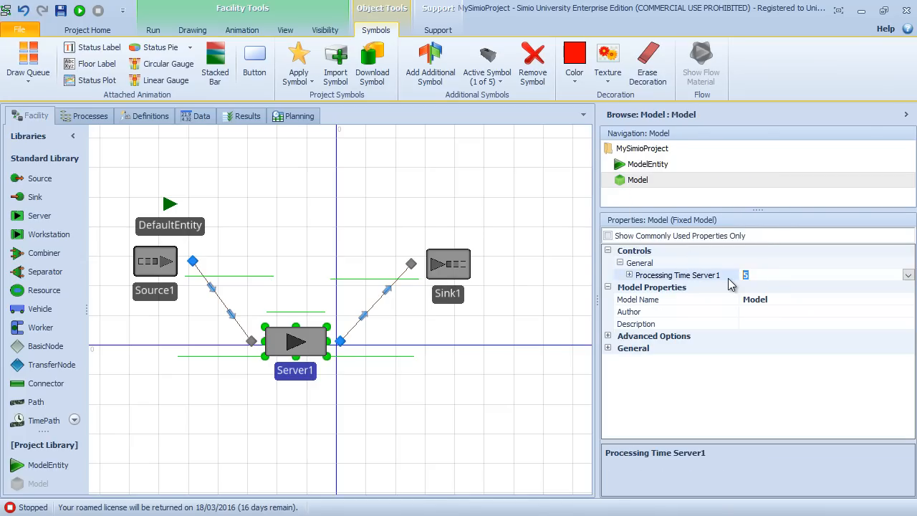
{"action": "type", "text": "random.exponential(.5)"}
{"action": "key", "text": "Return"}
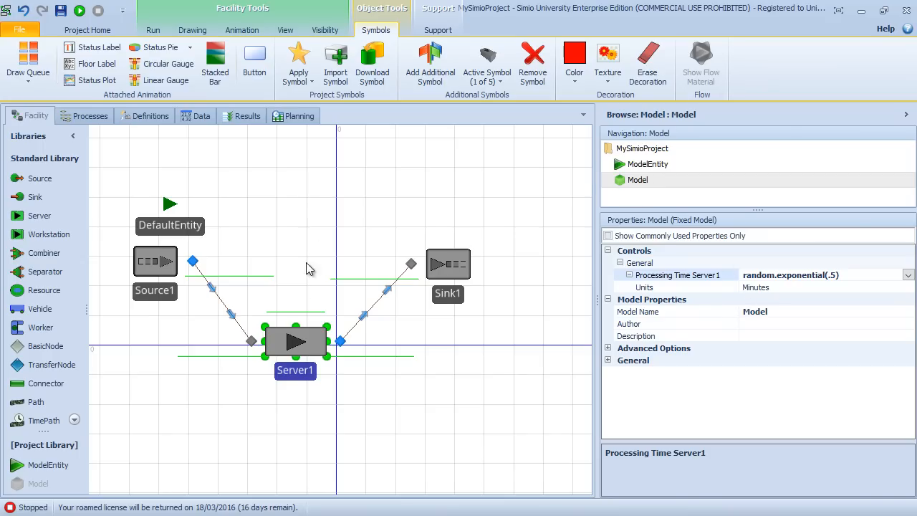
Step: Examine Server1's Processing Time reference, its input and output buffer capacities, and the referenced-property options against the model's property definitions
{"action": "left_click", "coordinate": [307, 349]}
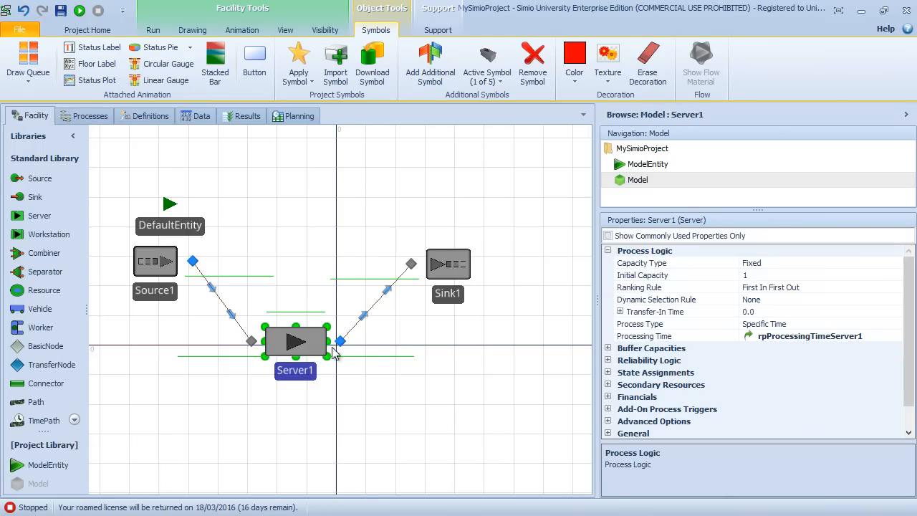
{"action": "left_click", "coordinate": [317, 276]}
{"action": "left_click", "coordinate": [312, 335]}
{"action": "left_click", "coordinate": [608, 349]}
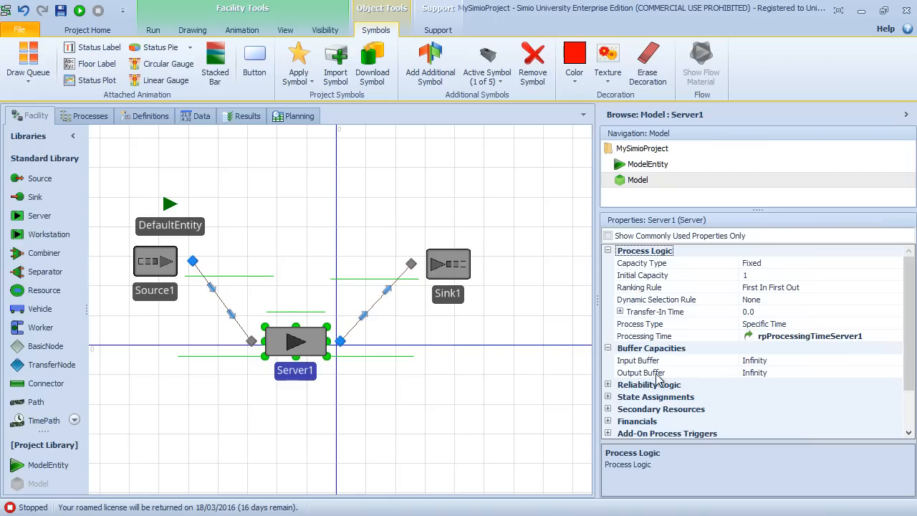
{"action": "left_click", "coordinate": [667, 362]}
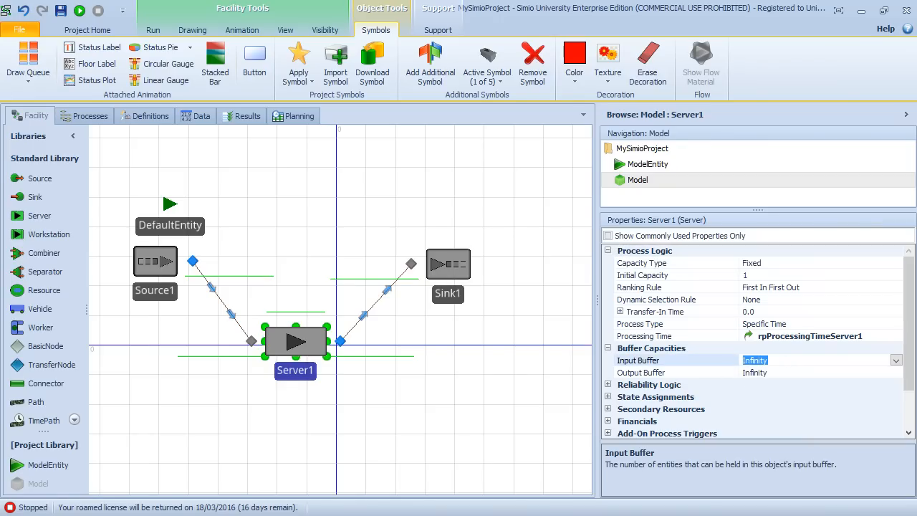
{"action": "left_click", "coordinate": [147, 117]}
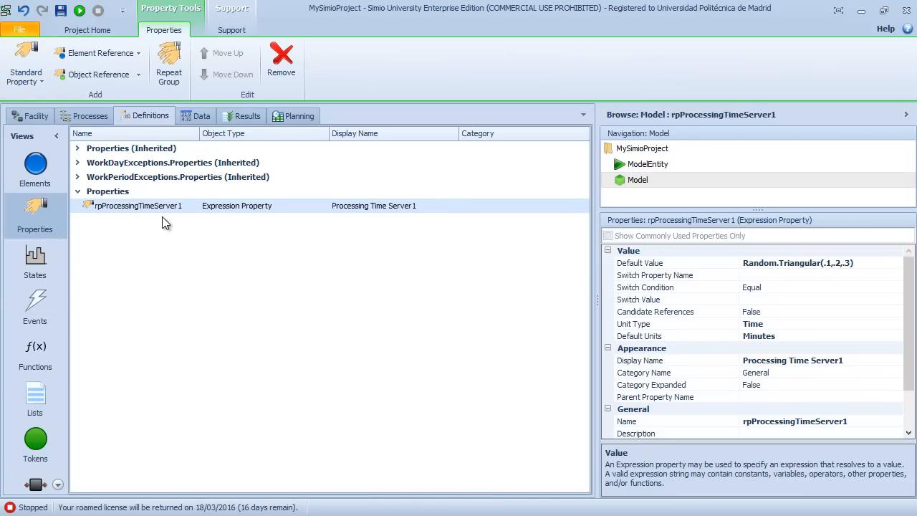
{"action": "left_click", "coordinate": [36, 115]}
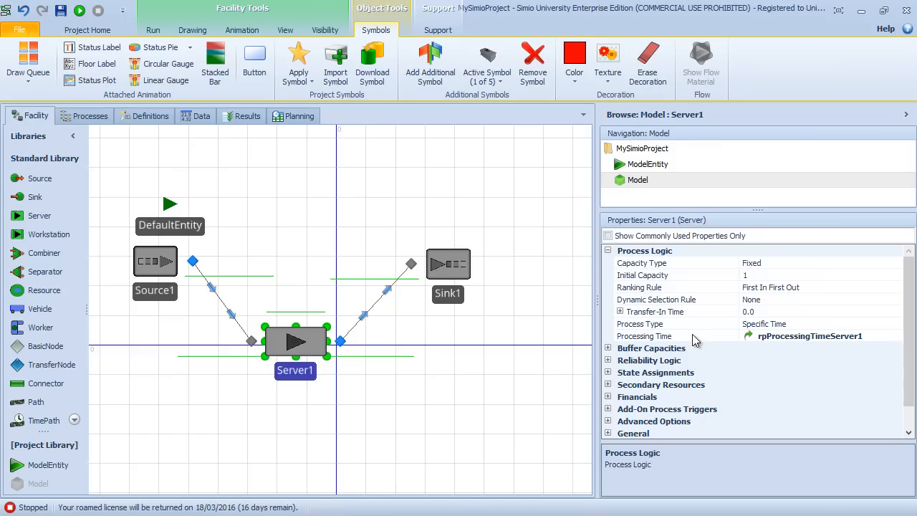
{"action": "right_click", "coordinate": [693, 338]}
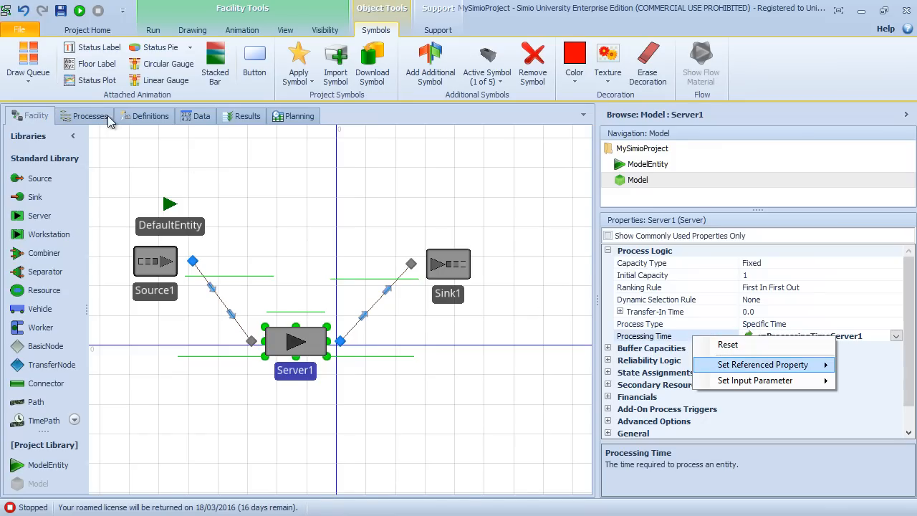
Step: Add a standard property of type Integer to the model's property definitions
{"action": "left_click", "coordinate": [144, 116]}
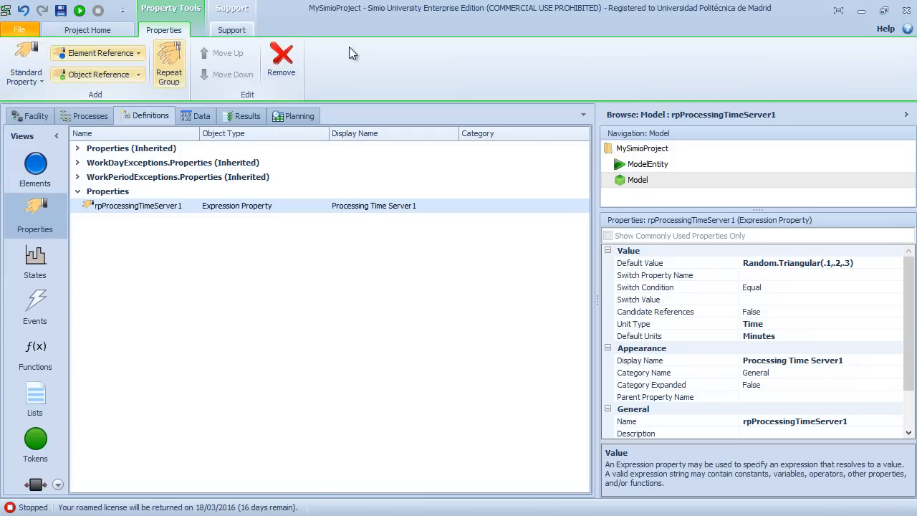
{"action": "left_click", "coordinate": [38, 83]}
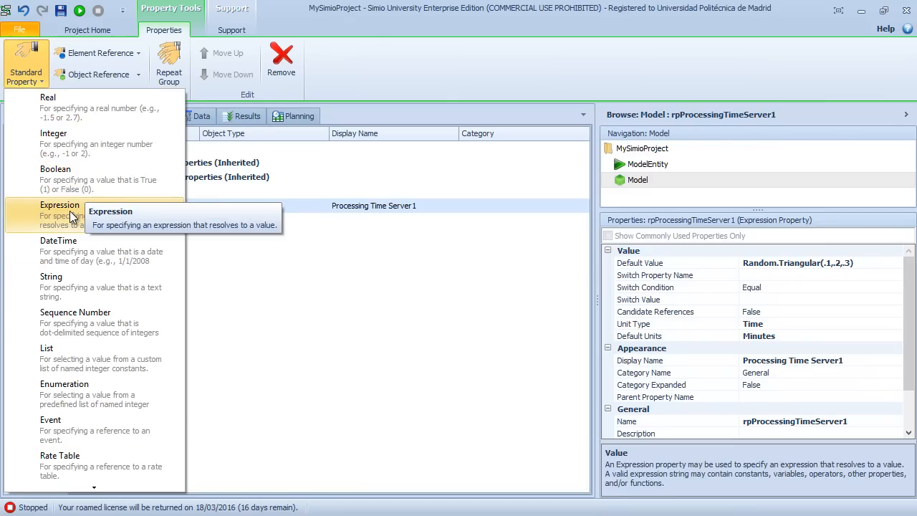
{"action": "left_click", "coordinate": [74, 141]}
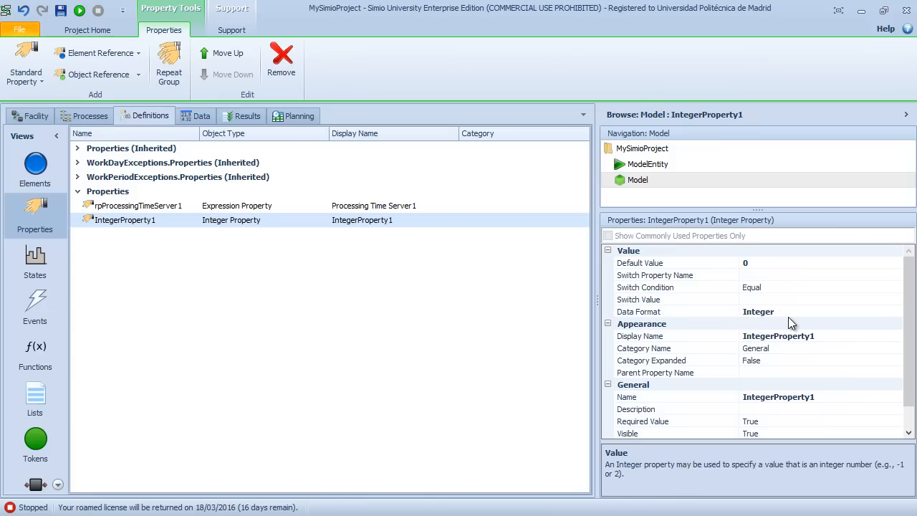
Step: Enter rpInputBufferCapacity as the new integer property's display name and copy the same text into its Name
{"action": "left_click", "coordinate": [828, 335]}
{"action": "type", "text": "r"}
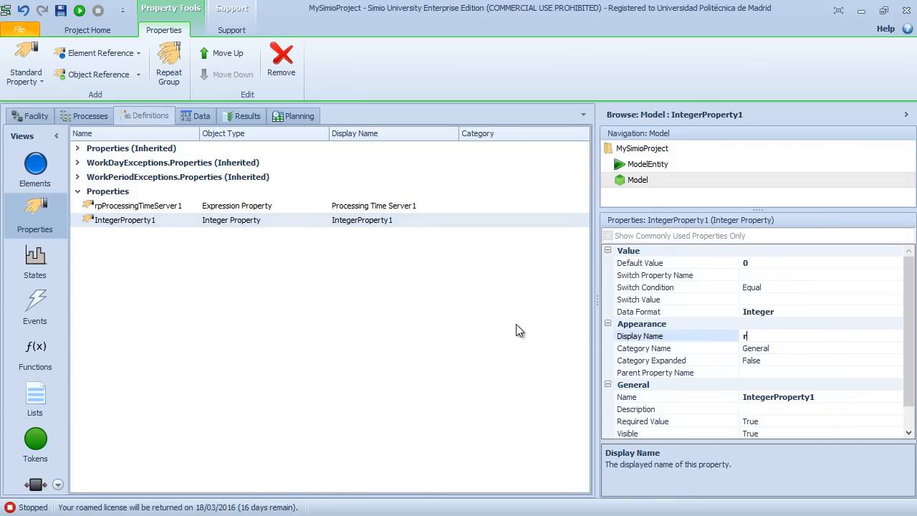
{"action": "type", "text": "pInputBufferCapacity"}
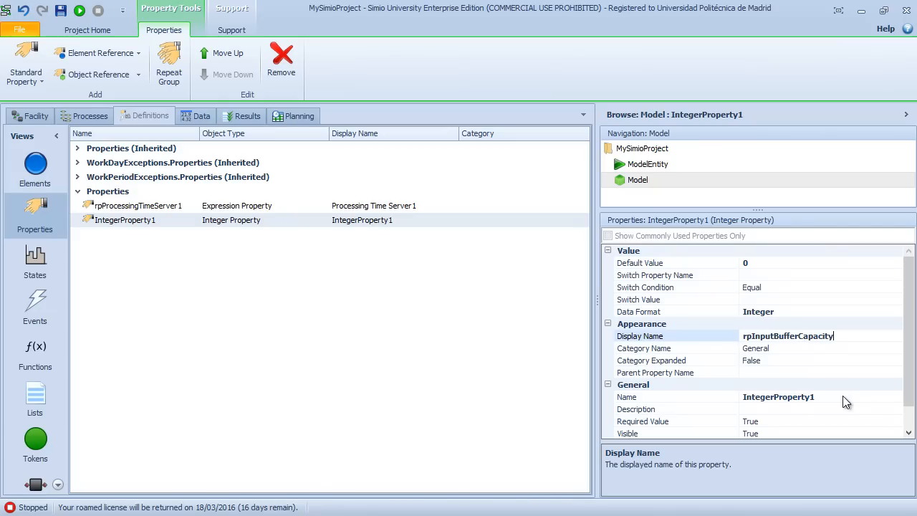
{"action": "double_click", "coordinate": [847, 336]}
{"action": "key", "text": "ctrl+c"}
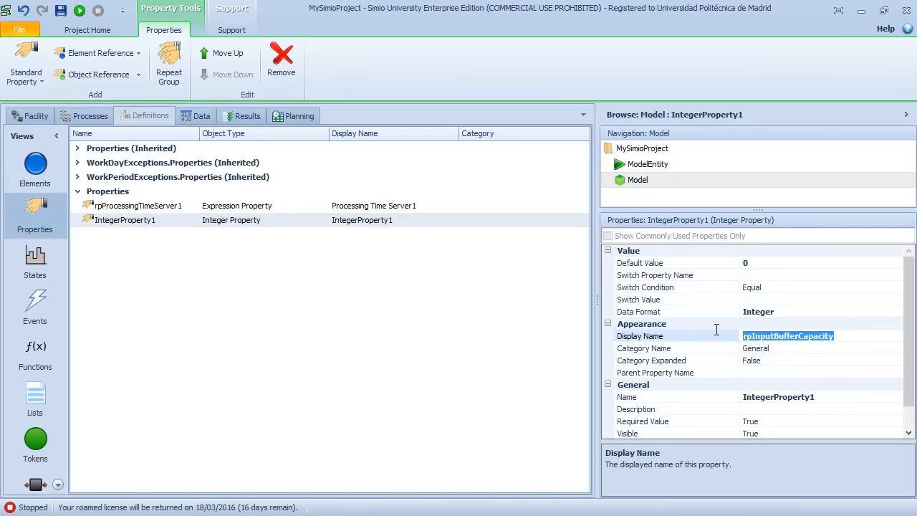
{"action": "left_click", "coordinate": [832, 397]}
{"action": "left_click", "coordinate": [832, 397]}
{"action": "key", "text": "ctrl+v"}
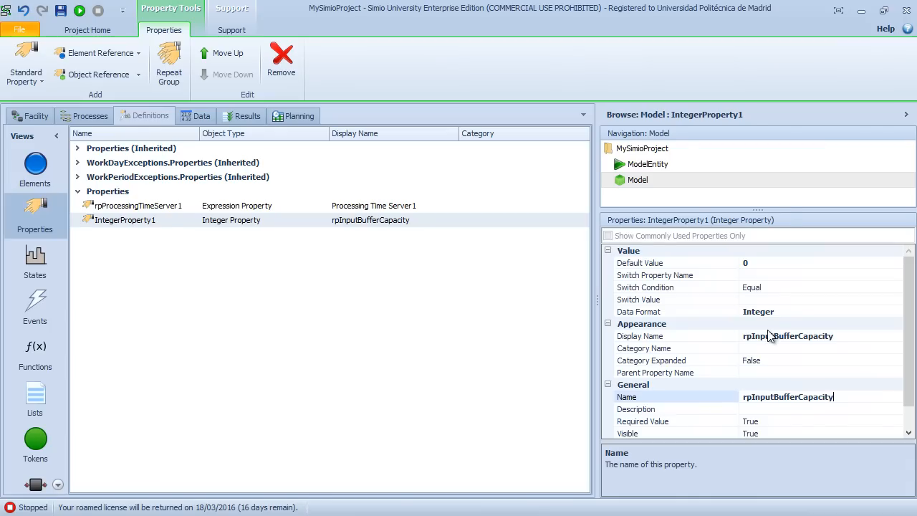
Step: Change the display name of rpInputBufferCapacity to "Input Buffer Capacity"
{"action": "left_click", "coordinate": [771, 336]}
{"action": "key", "text": "Home"}
{"action": "key", "text": "Delete"}
{"action": "key", "text": "Delete"}
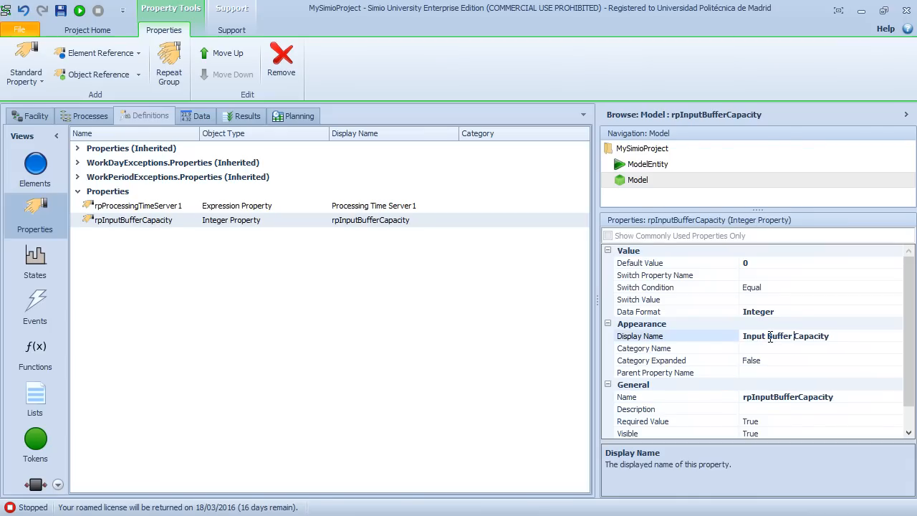
{"action": "key", "text": "Return"}
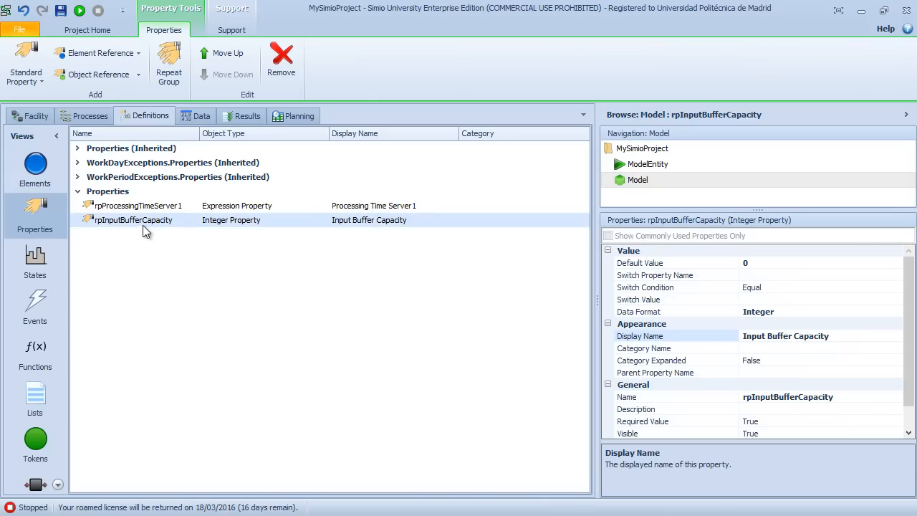
Step: Duplicate the rpInputBufferCapacity property within the model's property definitions
{"action": "left_click", "coordinate": [143, 206]}
{"action": "left_click", "coordinate": [143, 224]}
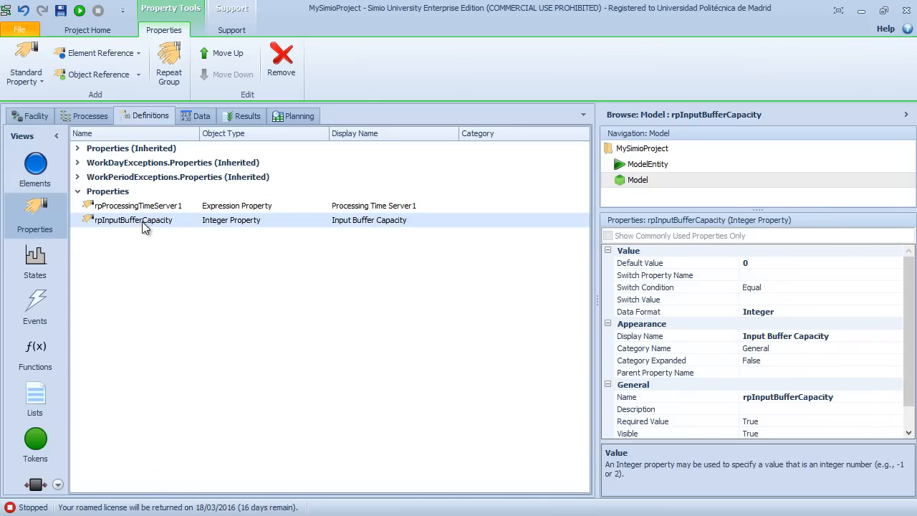
{"action": "key", "text": "ctrl+c"}
{"action": "key", "text": "ctrl+v"}
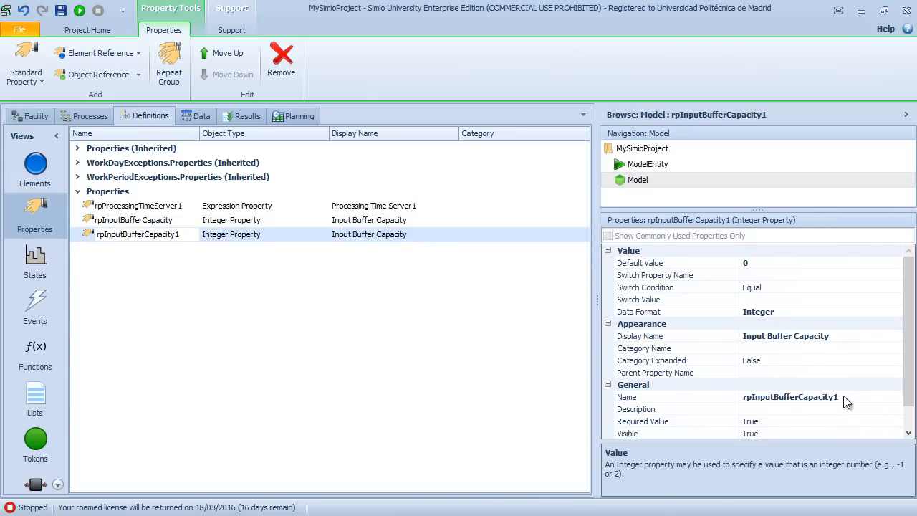
Step: Rename the duplicated property to rpOutputBufferCapacity and set its display name to "Output Buffer Capacity"
{"action": "left_click", "coordinate": [851, 396]}
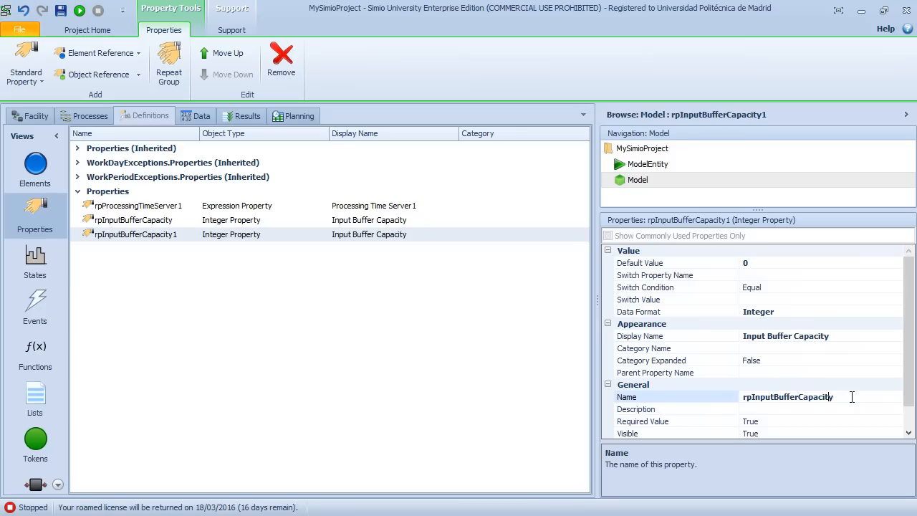
{"action": "type", "text": "Output"}
{"action": "key", "text": "Delete"}
{"action": "key", "text": "Delete"}
{"action": "key", "text": "Delete"}
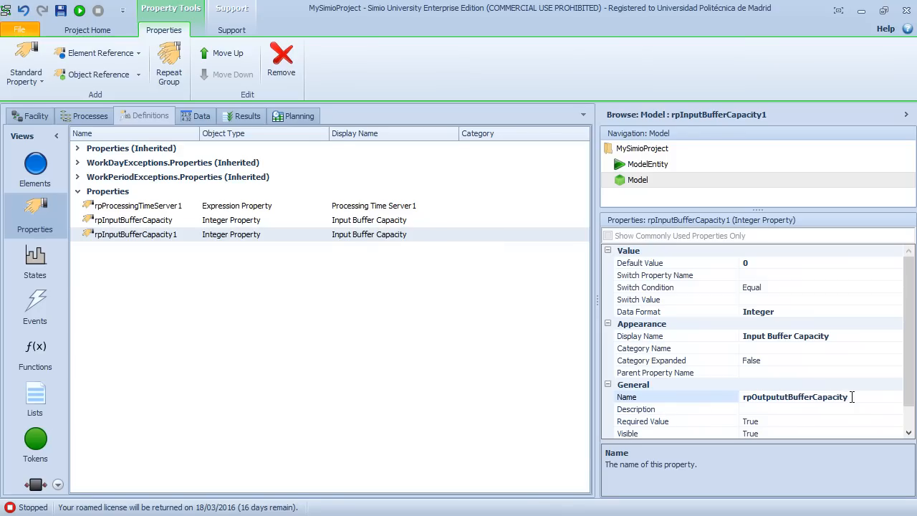
{"action": "double_click", "coordinate": [756, 336]}
{"action": "type", "text": "Output"}
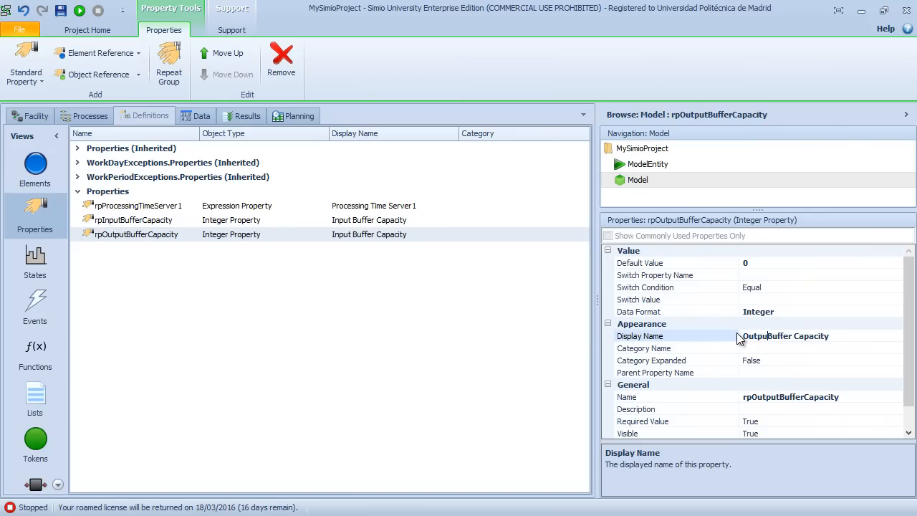
{"action": "key", "text": "Return"}
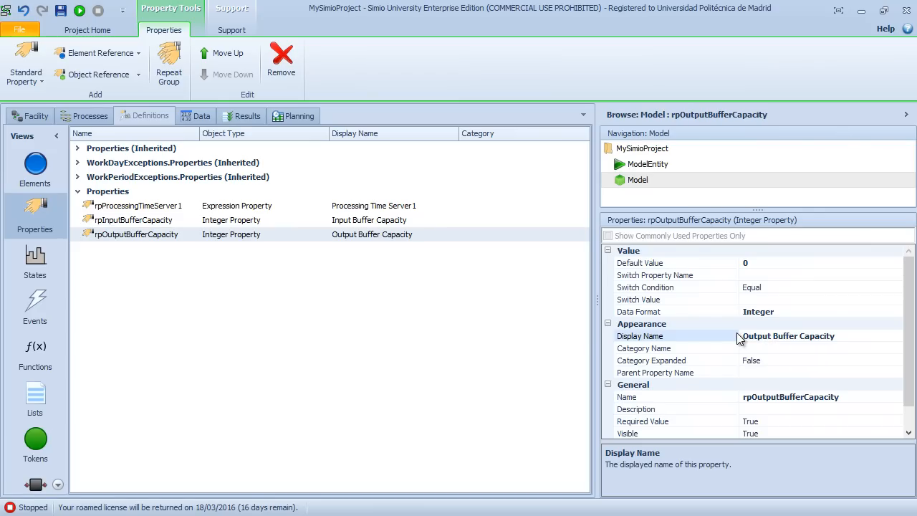
Step: Set the default value of the rpOutputBufferCapacity property to Infinity
{"action": "left_click", "coordinate": [257, 223]}
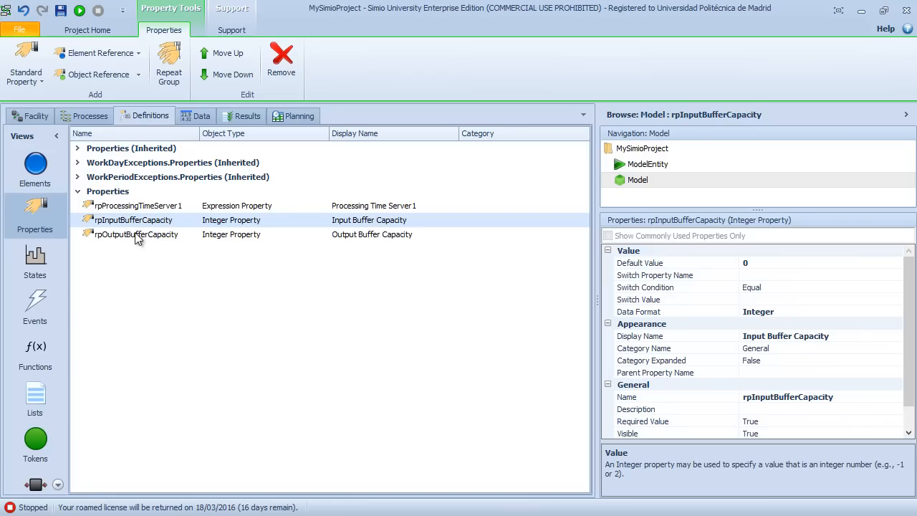
{"action": "left_click", "coordinate": [783, 264]}
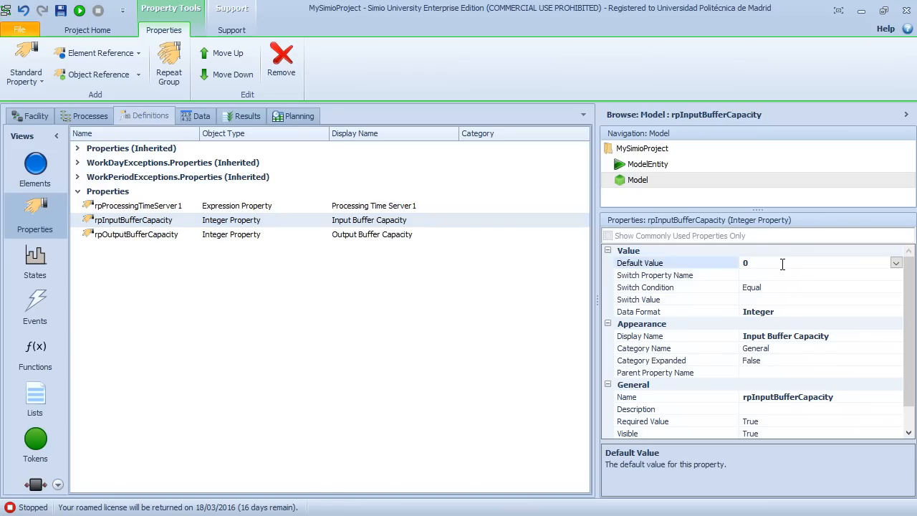
{"action": "key", "text": "BackSpace"}
{"action": "left_click", "coordinate": [142, 235]}
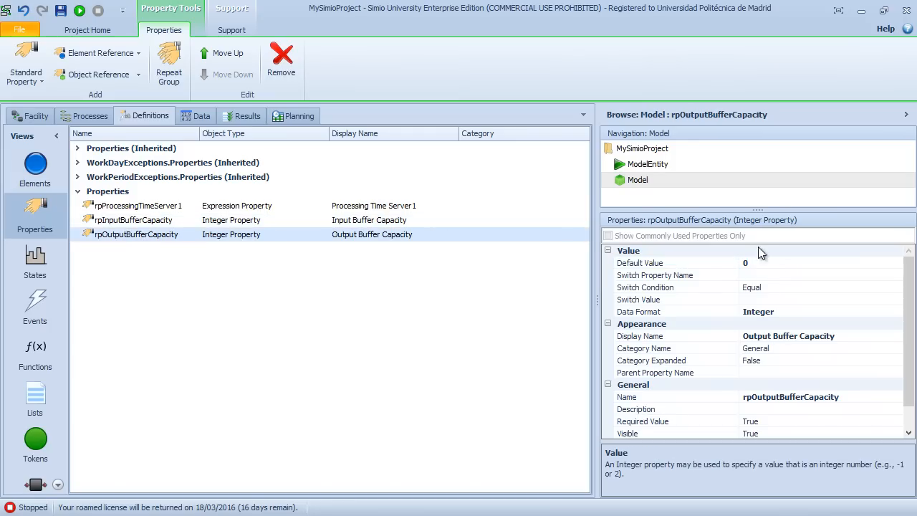
{"action": "left_click", "coordinate": [767, 264]}
{"action": "left_click_drag", "start_coordinate": [767, 264], "coordinate": [732, 267]}
{"action": "type", "text": "Infinity"}
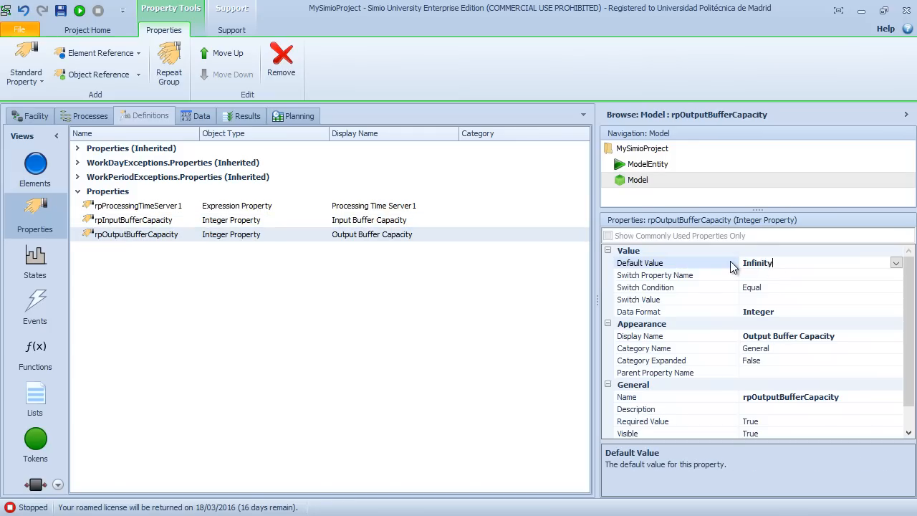
{"action": "key", "text": "Return"}
Step: Display the model's own properties from the Facility view and check the units of the Processing Time Server1 control
{"action": "left_click", "coordinate": [32, 116]}
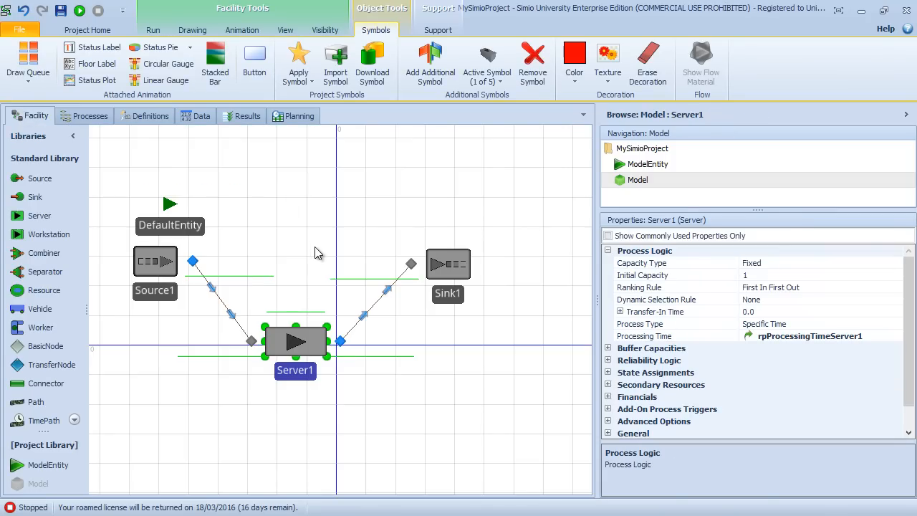
{"action": "right_click", "coordinate": [642, 179]}
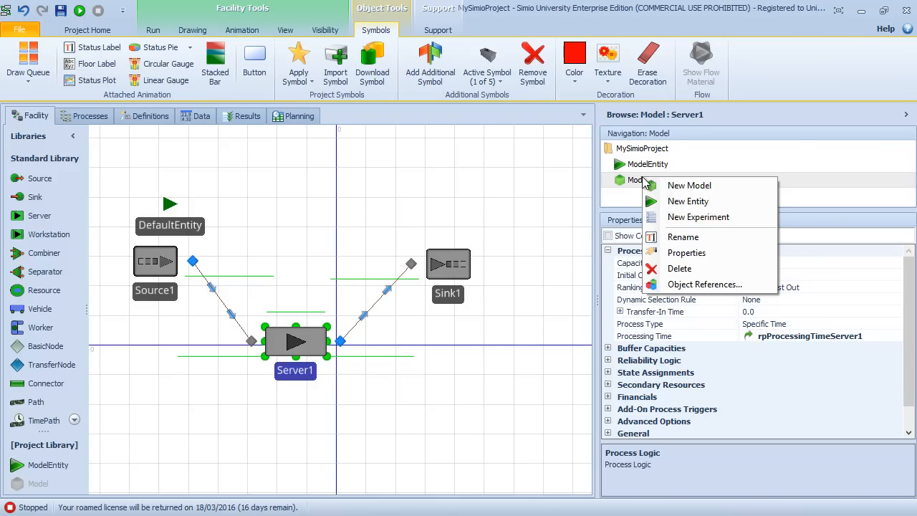
{"action": "left_click", "coordinate": [686, 253]}
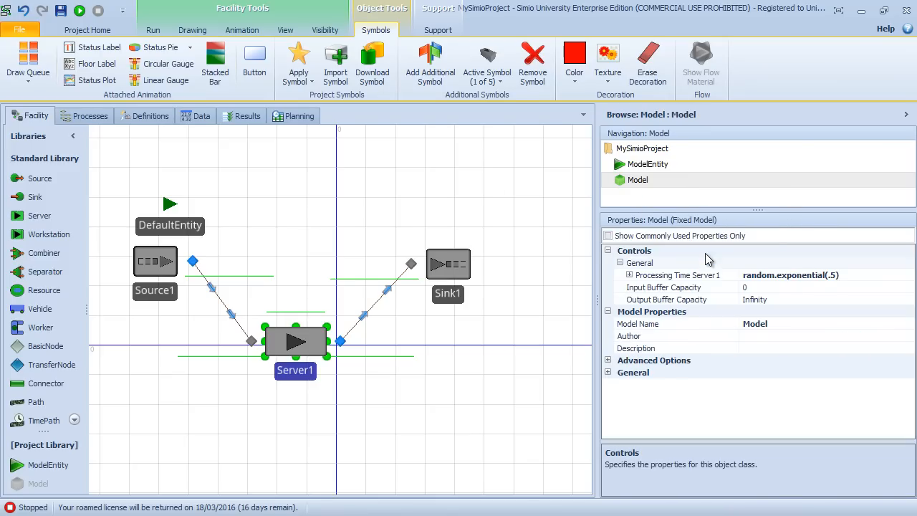
{"action": "left_click", "coordinate": [630, 276]}
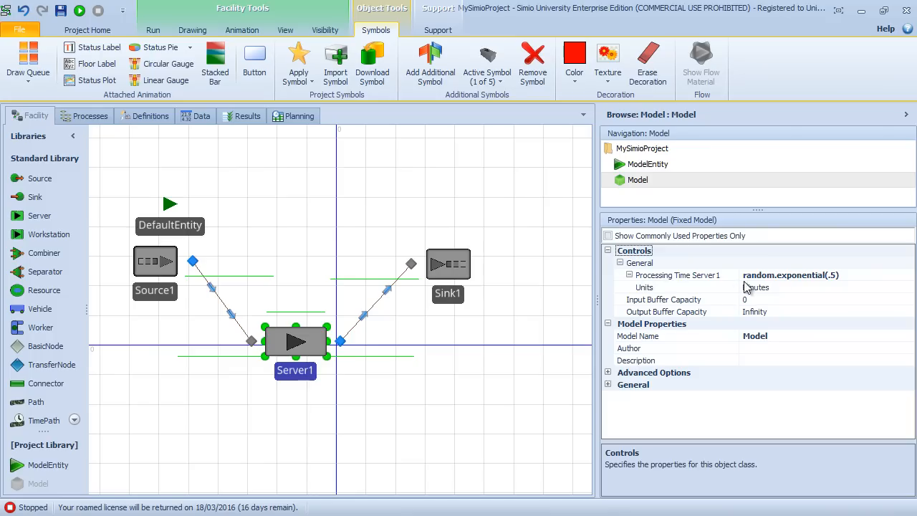
{"action": "left_click", "coordinate": [630, 275]}
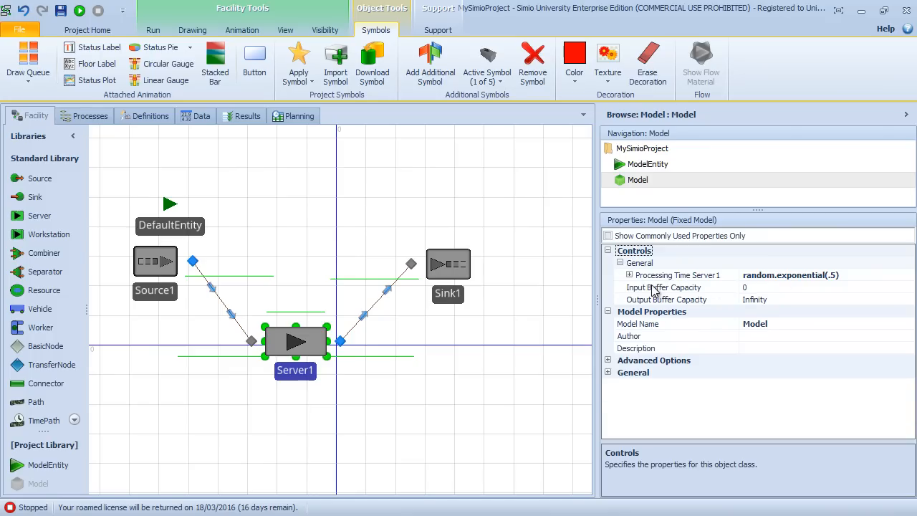
Step: Set the model's Output Buffer Capacity control to 5 and its Input Buffer Capacity control to 1
{"action": "left_click", "coordinate": [655, 289]}
{"action": "left_click", "coordinate": [654, 301]}
{"action": "left_click", "coordinate": [653, 289]}
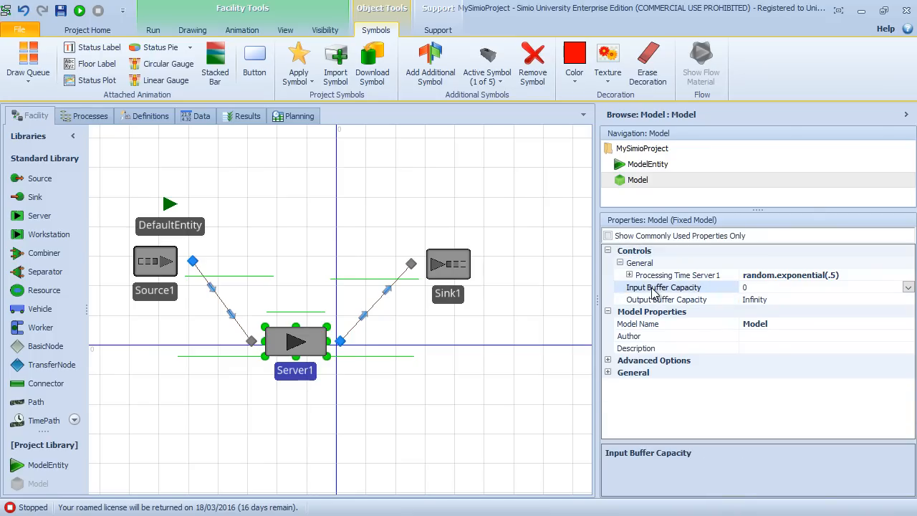
{"action": "left_click", "coordinate": [653, 301]}
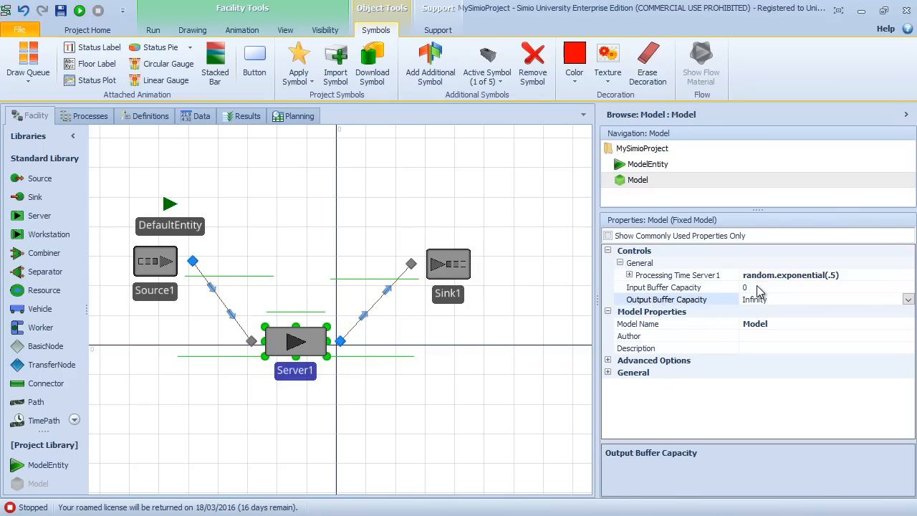
{"action": "left_click", "coordinate": [795, 302]}
{"action": "type", "text": "5"}
{"action": "left_click", "coordinate": [755, 287]}
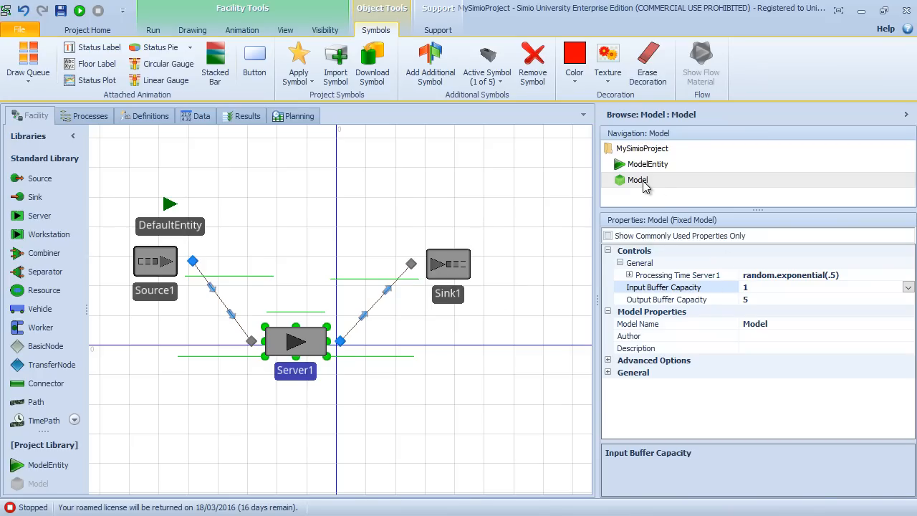
Step: Expand Server1's Buffer Capacities properties and check which values are offered for its Input Buffer
{"action": "left_click", "coordinate": [293, 348]}
{"action": "left_click", "coordinate": [293, 346]}
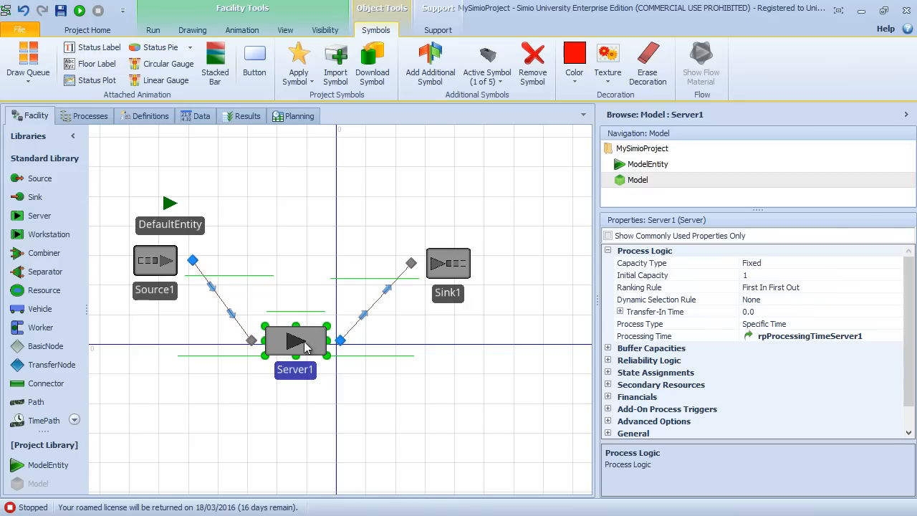
{"action": "left_click", "coordinate": [607, 348]}
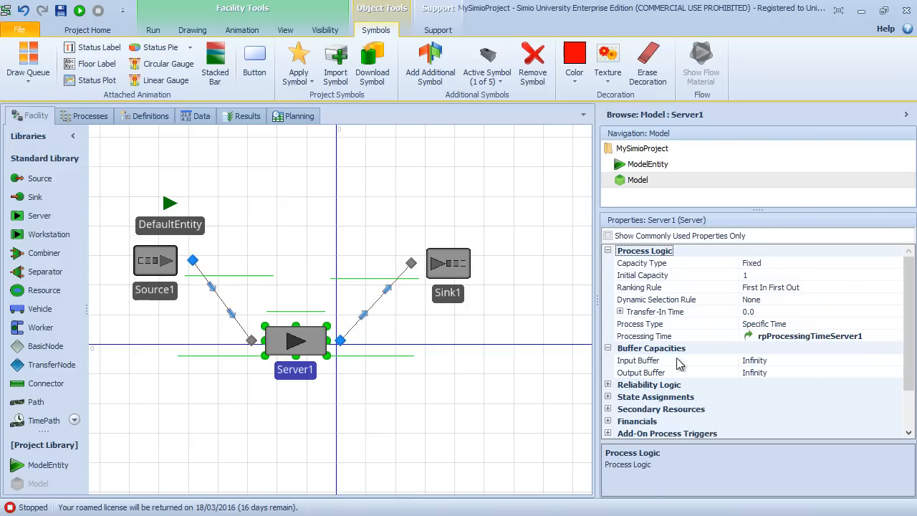
{"action": "left_click", "coordinate": [782, 362]}
{"action": "left_click", "coordinate": [896, 361]}
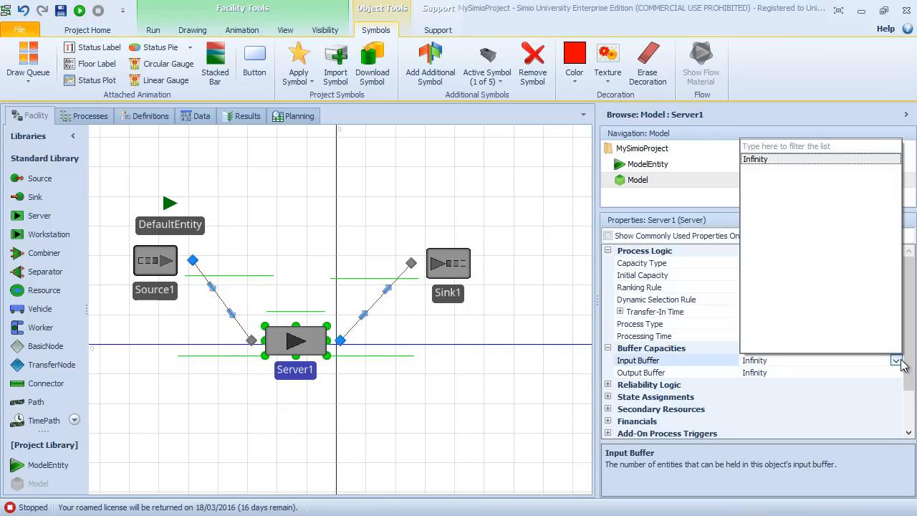
{"action": "left_click", "coordinate": [781, 359]}
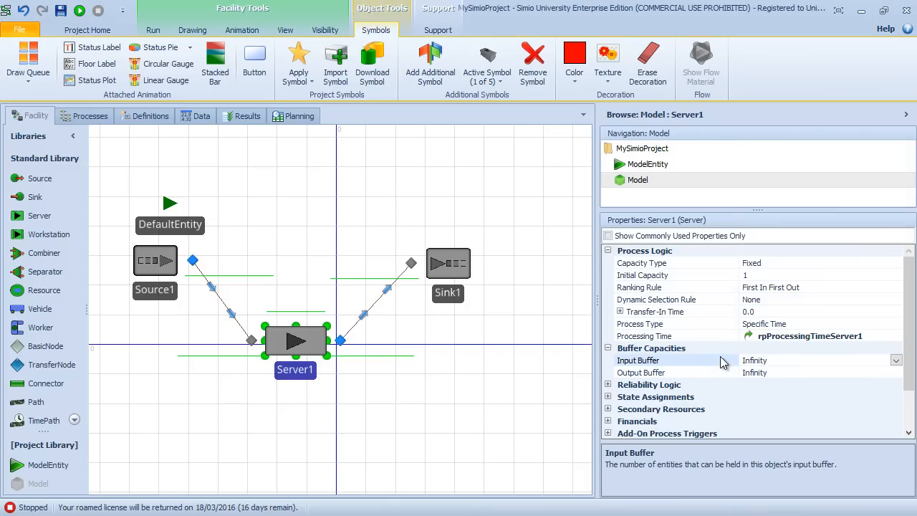
Step: Restore the window to a smaller size and try to set Server1's Processing Time to the referenced property rpInputBufferCapacity
{"action": "left_click", "coordinate": [884, 10]}
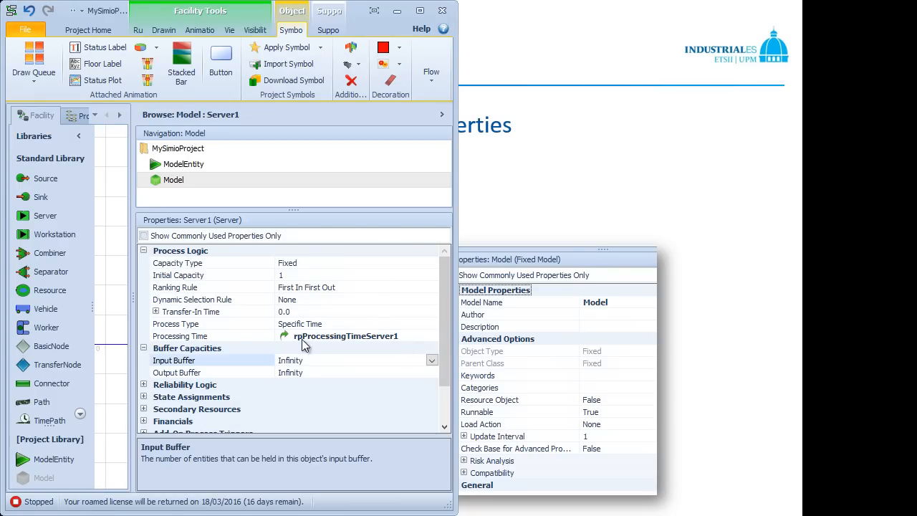
{"action": "right_click", "coordinate": [227, 336]}
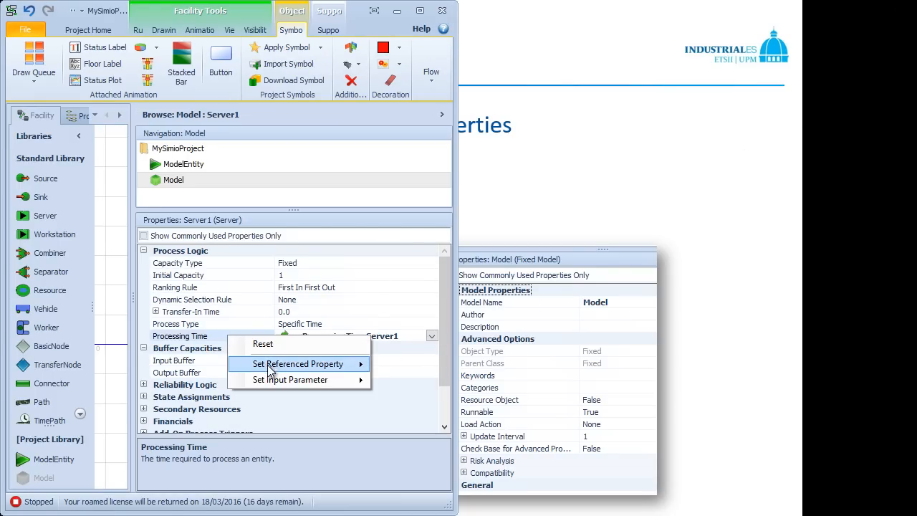
{"action": "mouse_move", "coordinate": [270, 368]}
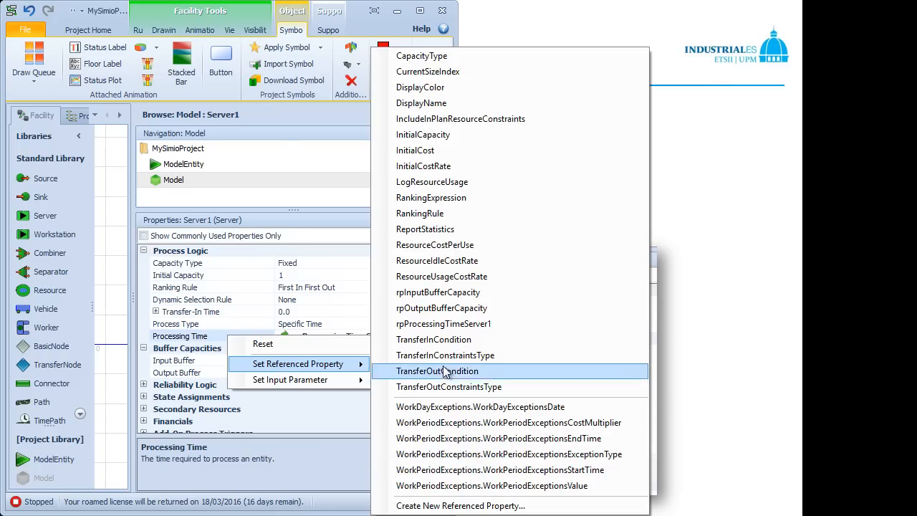
{"action": "left_click", "coordinate": [433, 293]}
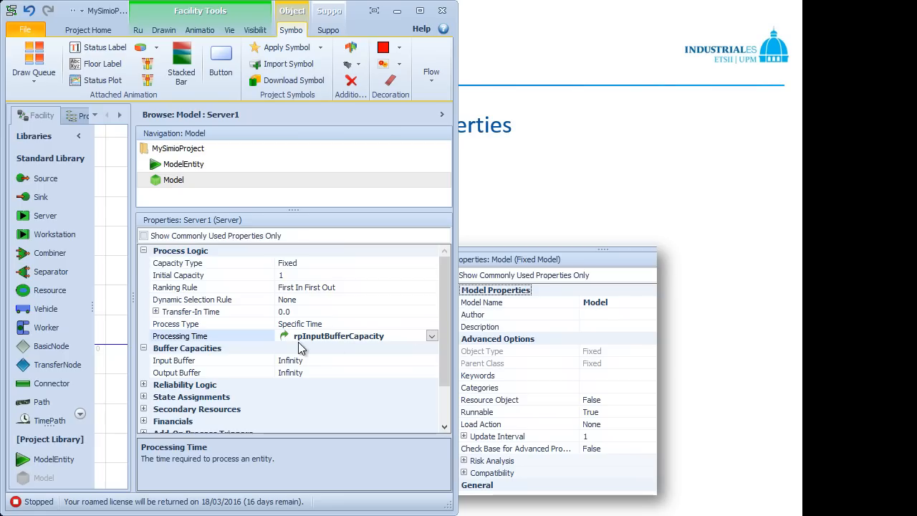
{"action": "scroll", "coordinate": [391, 326], "scroll_direction": "down", "scroll_amount": 2}
Step: Set Server1's Input Buffer to the referenced property rpInputBufferCapacity
{"action": "left_click", "coordinate": [258, 363]}
{"action": "right_click", "coordinate": [255, 364]}
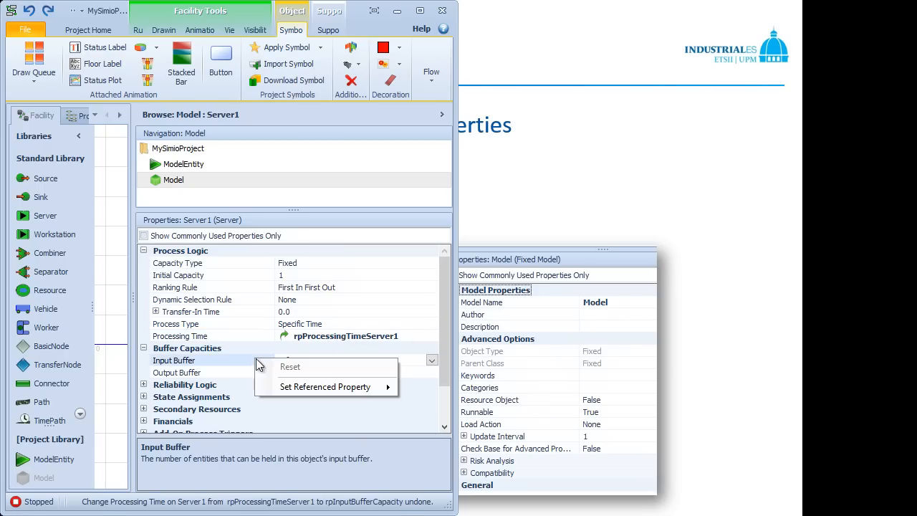
{"action": "mouse_move", "coordinate": [324, 386]}
{"action": "left_click", "coordinate": [464, 390]}
{"action": "left_click", "coordinate": [464, 390]}
Step: Set Server1's Output Buffer to the referenced property rpOutputBufferCapacity
{"action": "left_click", "coordinate": [263, 370]}
{"action": "right_click", "coordinate": [263, 370]}
{"action": "mouse_move", "coordinate": [319, 398]}
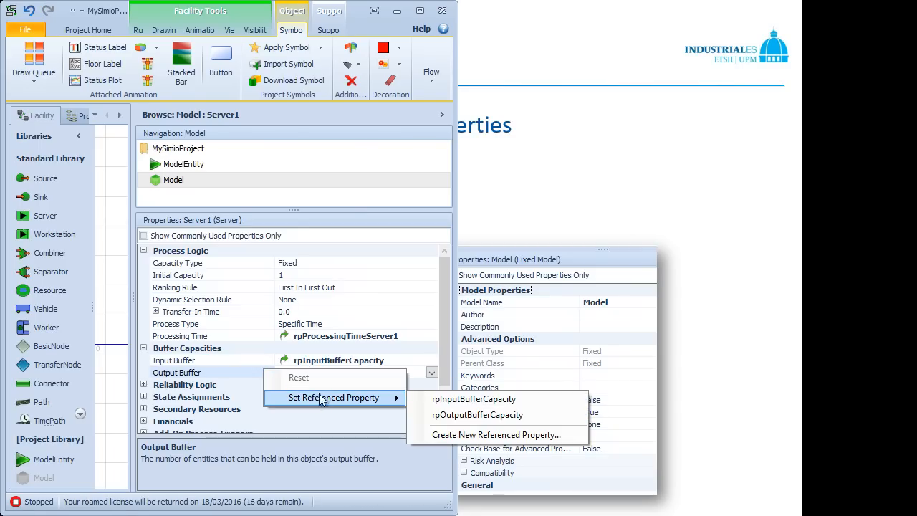
{"action": "left_click", "coordinate": [463, 416]}
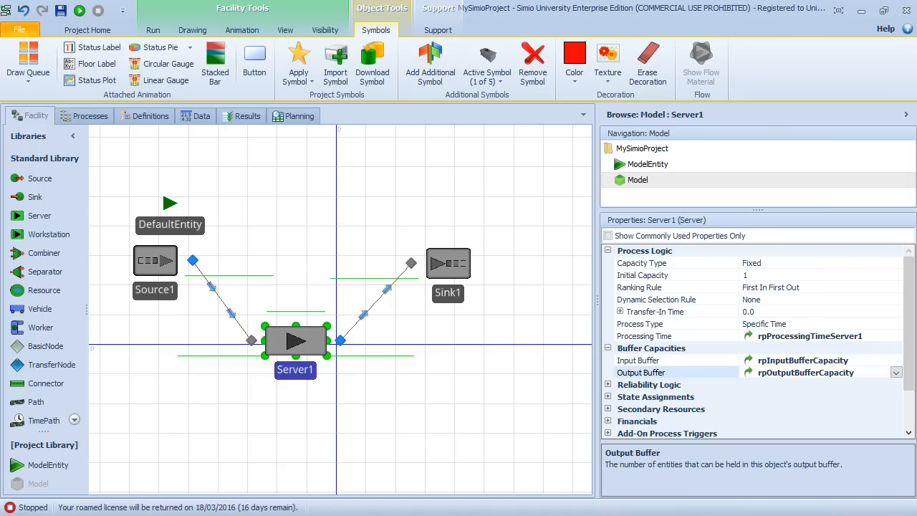
Step: Review the properties of the model, Source1, Server1 and Sink1 in the Facility view
{"action": "left_click", "coordinate": [418, 393]}
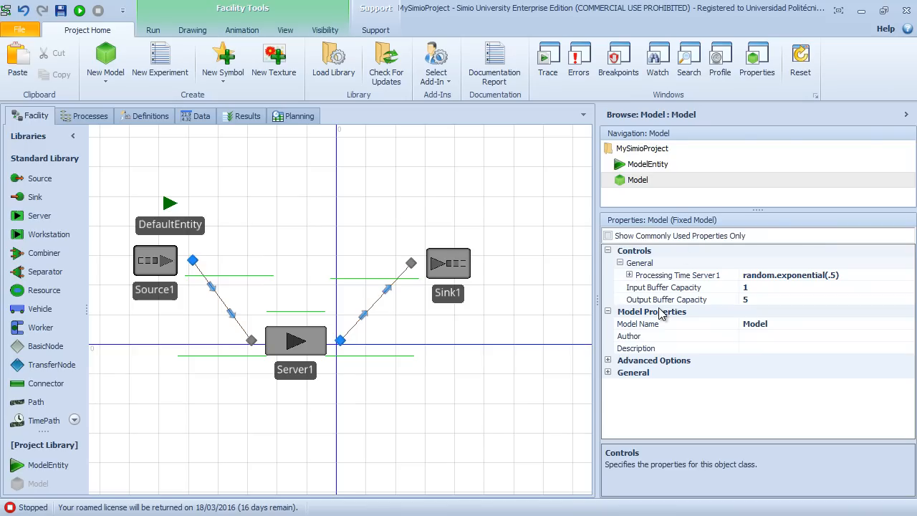
{"action": "left_click", "coordinate": [162, 259]}
{"action": "left_click", "coordinate": [296, 341]}
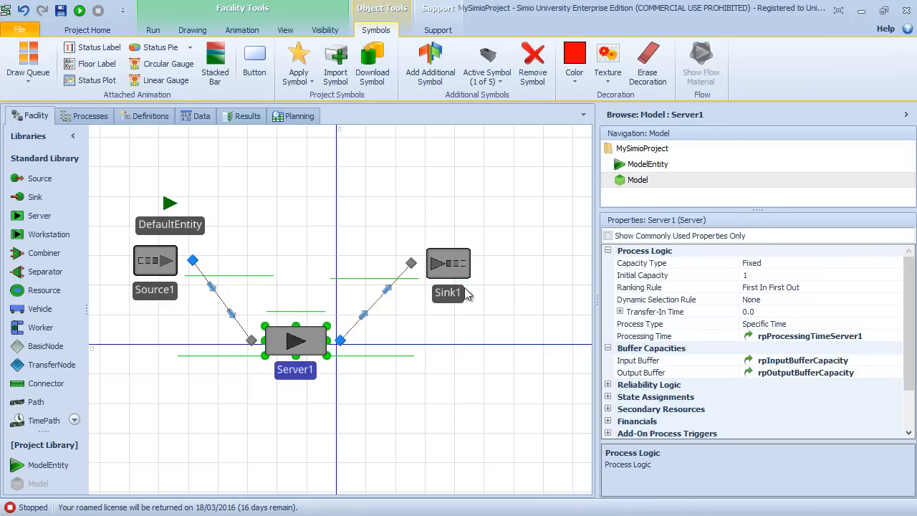
{"action": "left_click", "coordinate": [450, 266]}
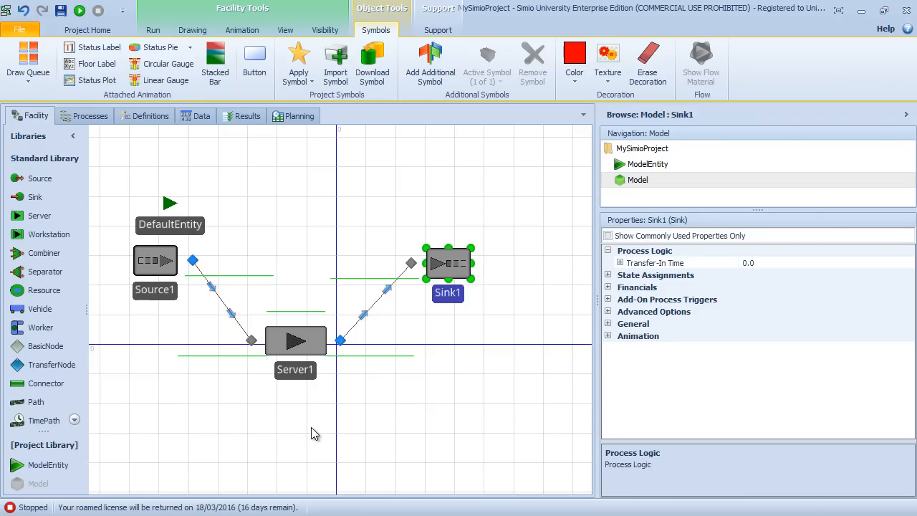
{"action": "left_click", "coordinate": [473, 185]}
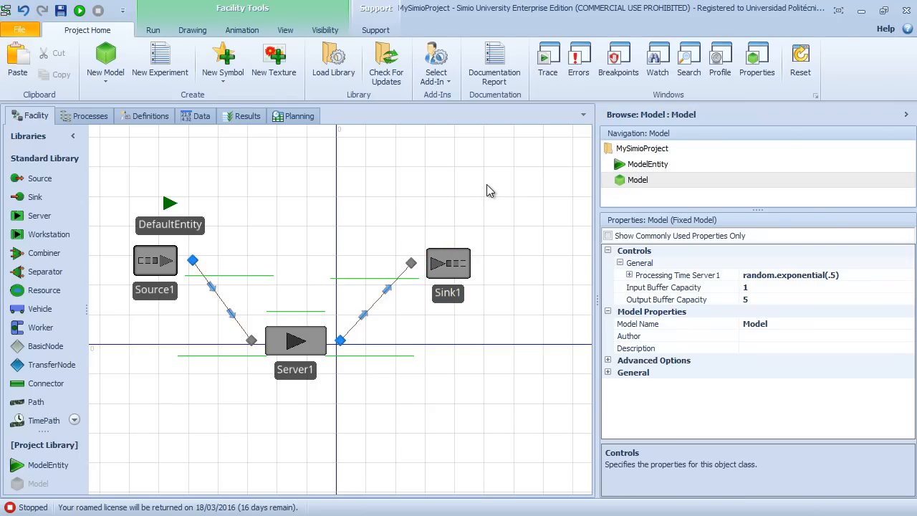